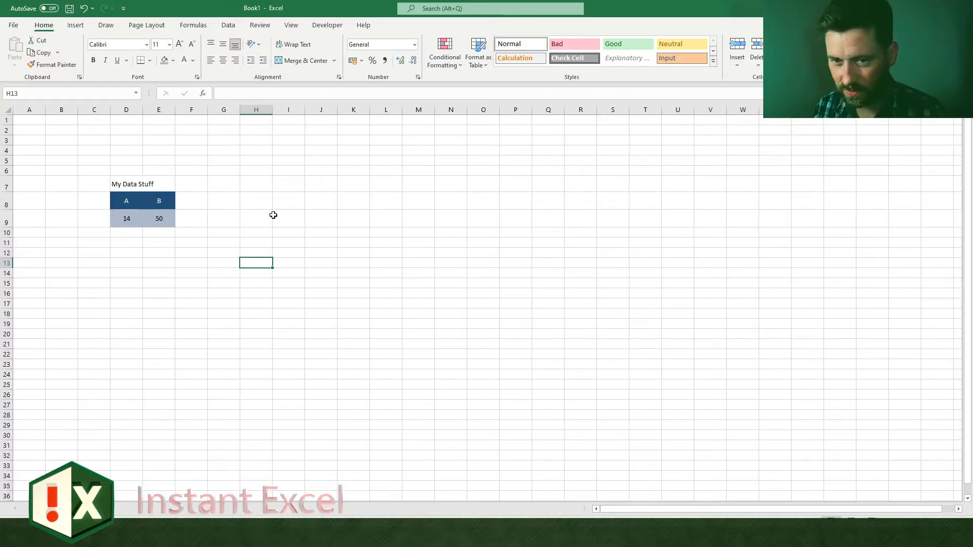
Step: Insert a doughnut chart based on the data in cells D8:E9
left_click_drag(127, 203, 159, 218)
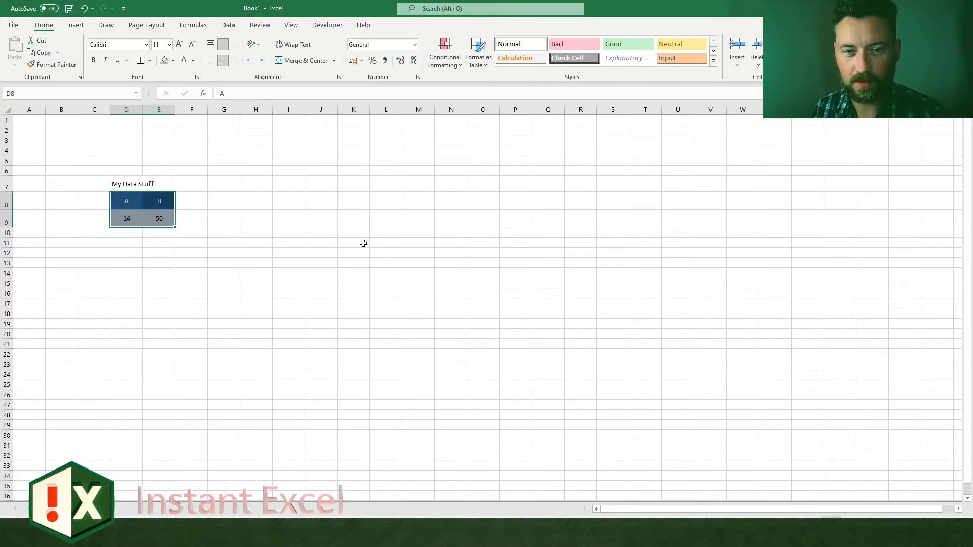
scroll(189, 223, "up", 13, "ctrl")
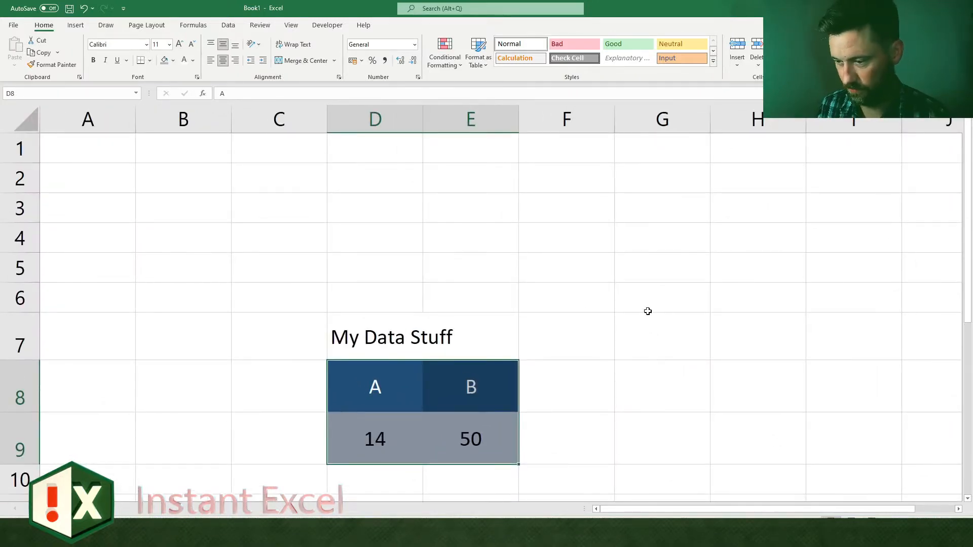
scroll(182, 234, "down", 13, "ctrl")
left_click(75, 25)
left_click(452, 62)
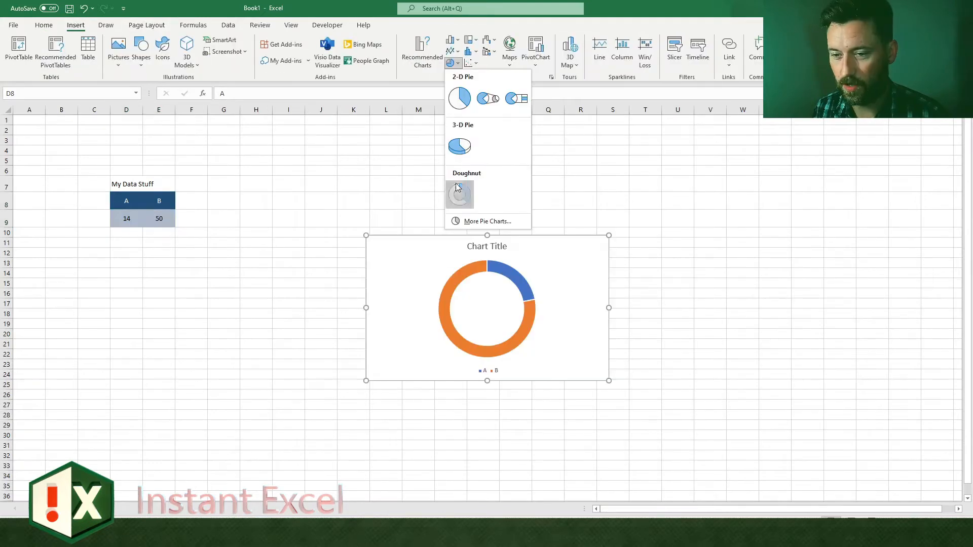
left_click(458, 187)
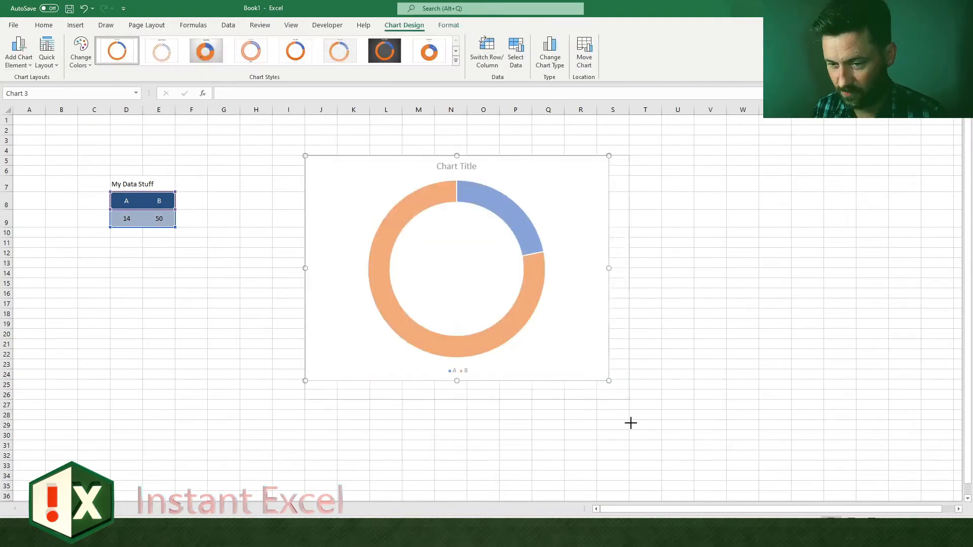
Step: Link the chart title to cell D7 and change that cell's text to "MY AWESOME CHART"
left_click(465, 162)
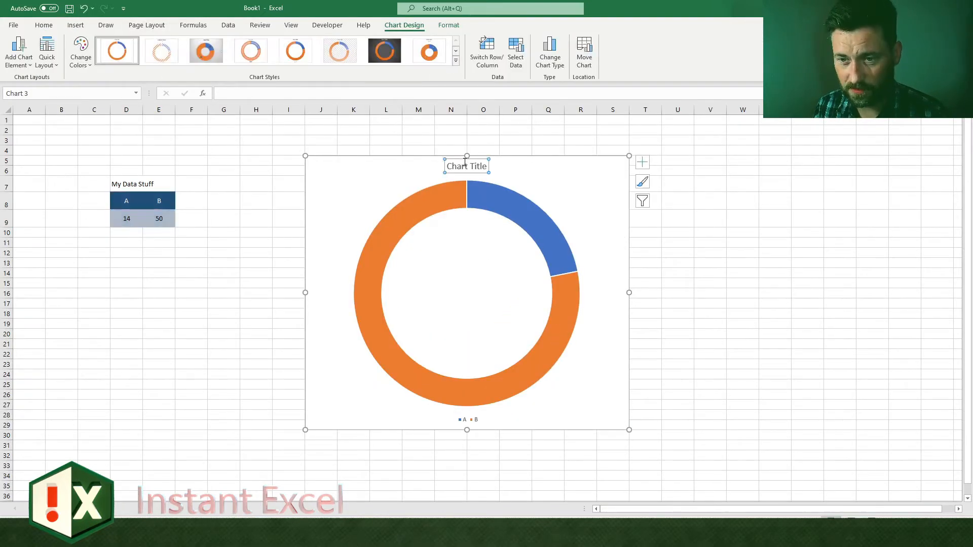
left_click(279, 93)
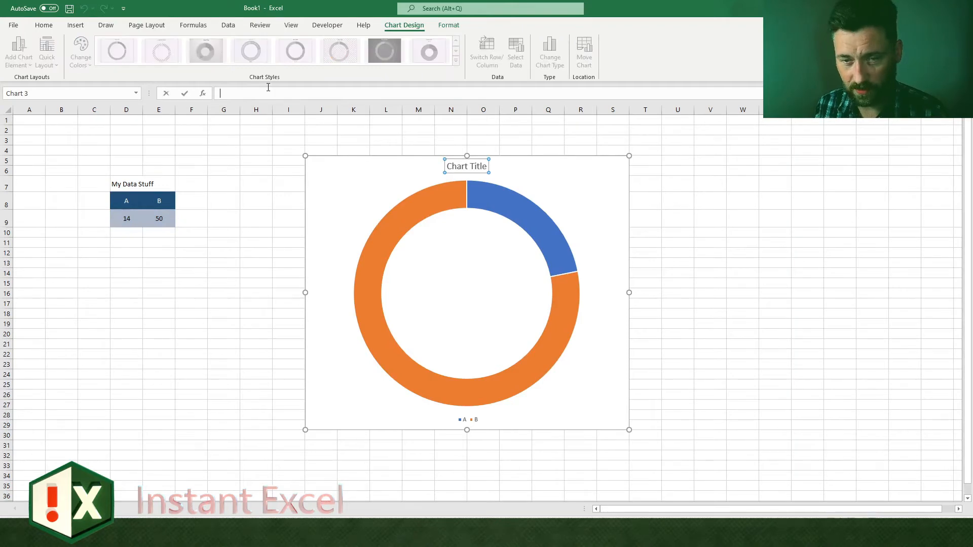
left_click(141, 191)
key("Return")
left_click(209, 213)
left_click(130, 186)
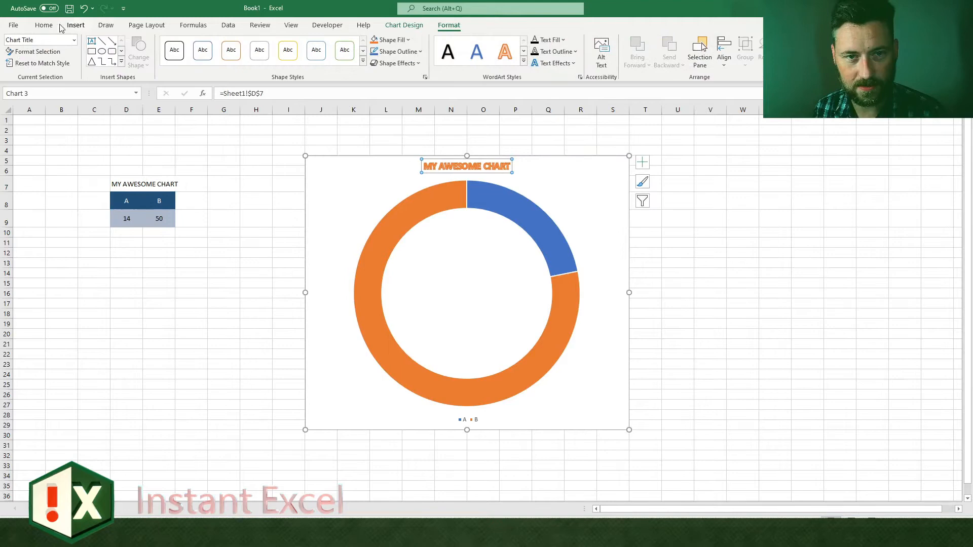
Step: Enlarge the chart title to 60 pt and apply the blue WordArt style to it
left_click(59, 26)
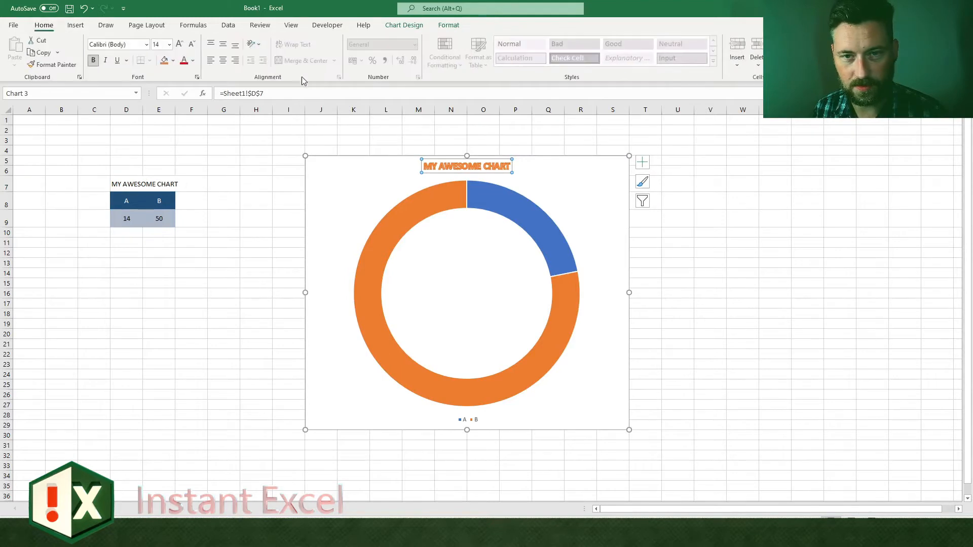
left_click(179, 44)
left_click(180, 45)
left_click(179, 44)
left_click(179, 44)
left_click(179, 45)
left_click(446, 28)
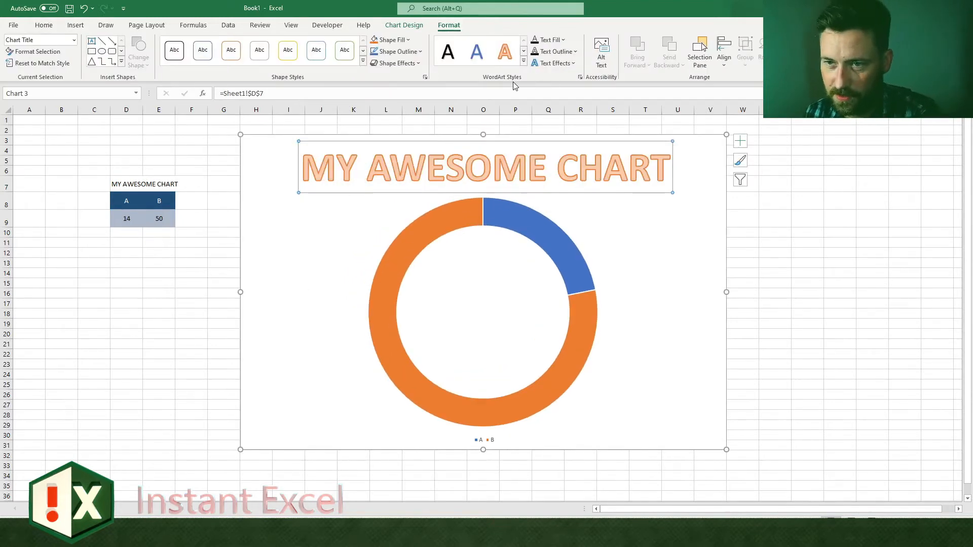
left_click(478, 53)
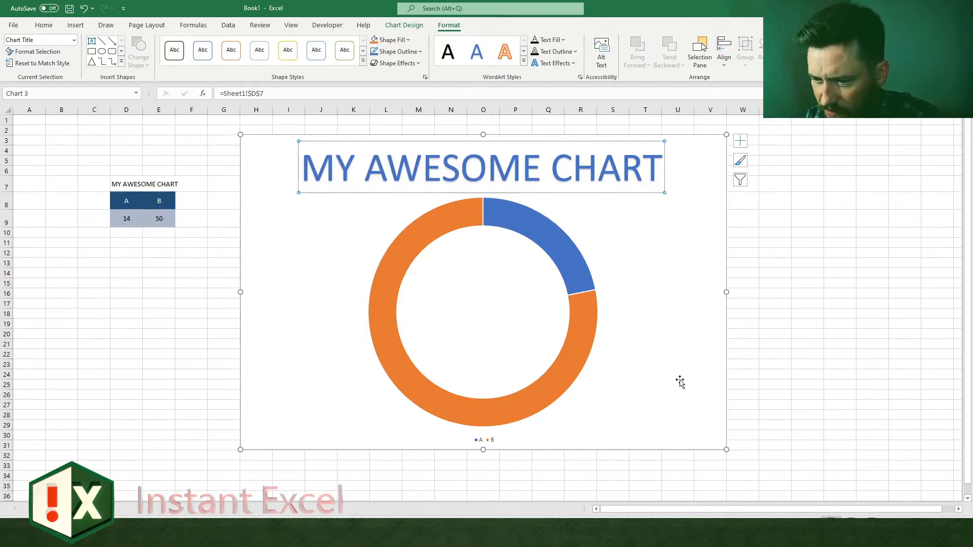
Step: Delete the legend below the doughnut chart
left_click(481, 439)
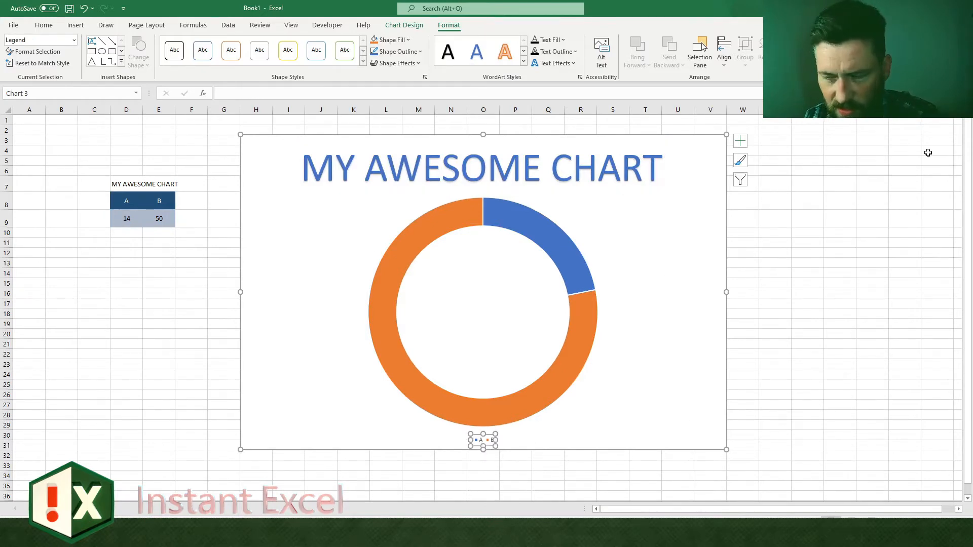
left_click(643, 328)
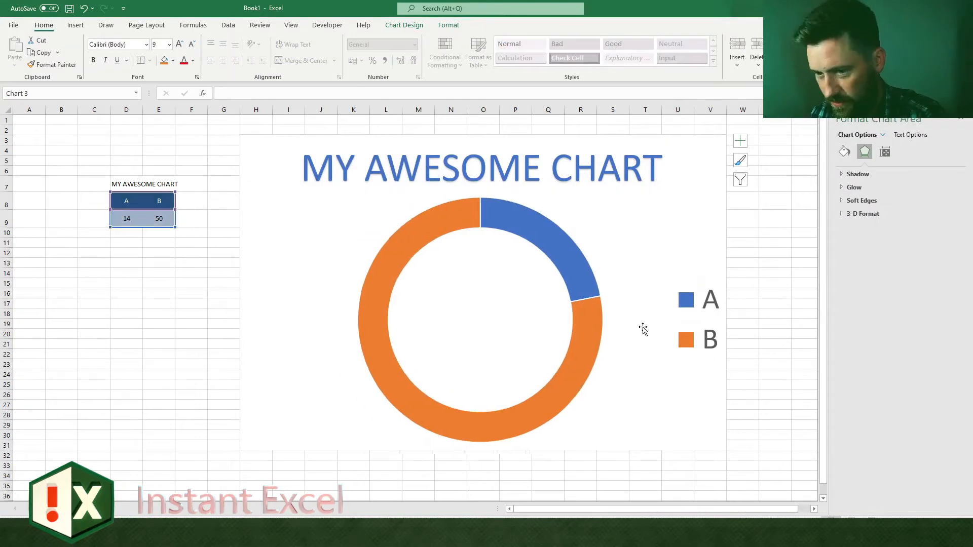
key("Delete")
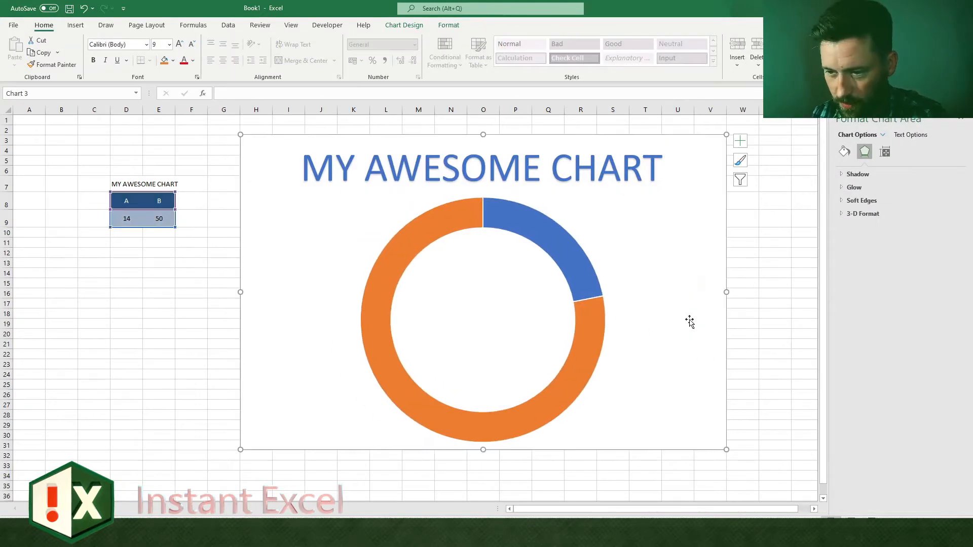
Step: Insert an orange-outlined WordArt text box inside the chart and link it to cell E9
left_click(162, 274)
left_click(411, 263)
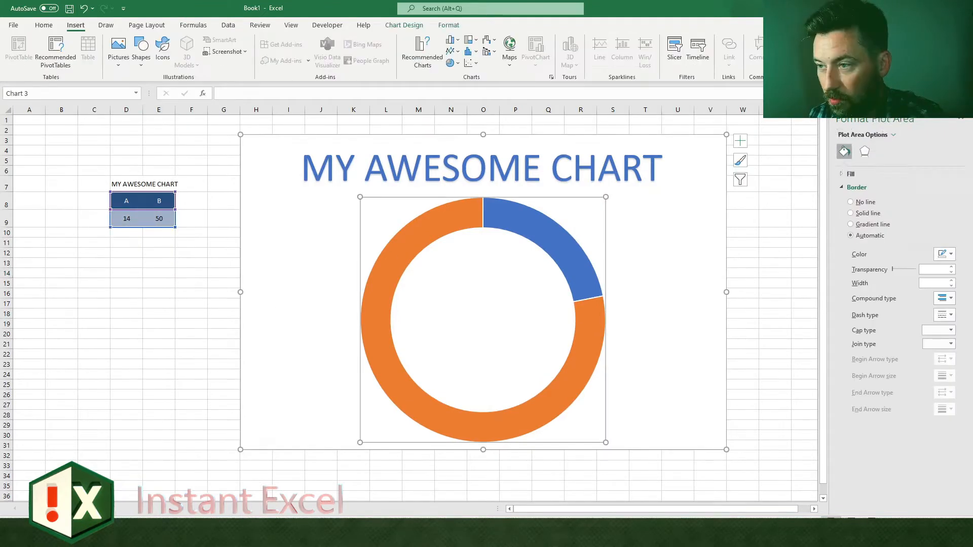
left_click(918, 120)
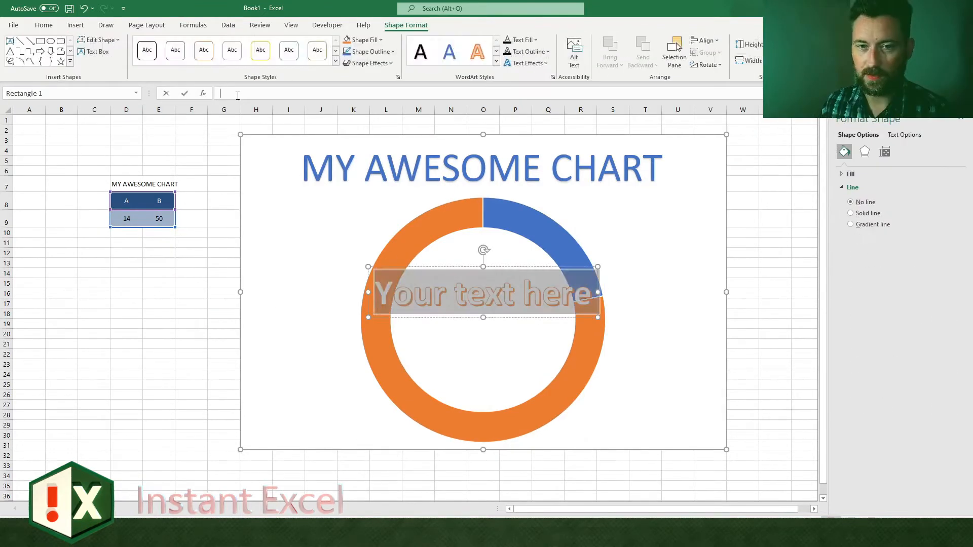
left_click(237, 93)
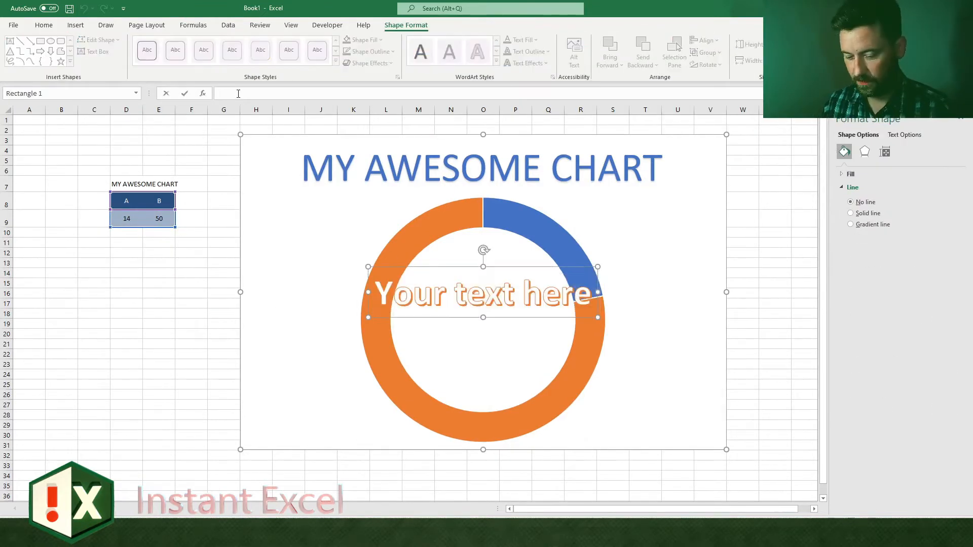
type("=")
left_click(159, 219)
key("Return")
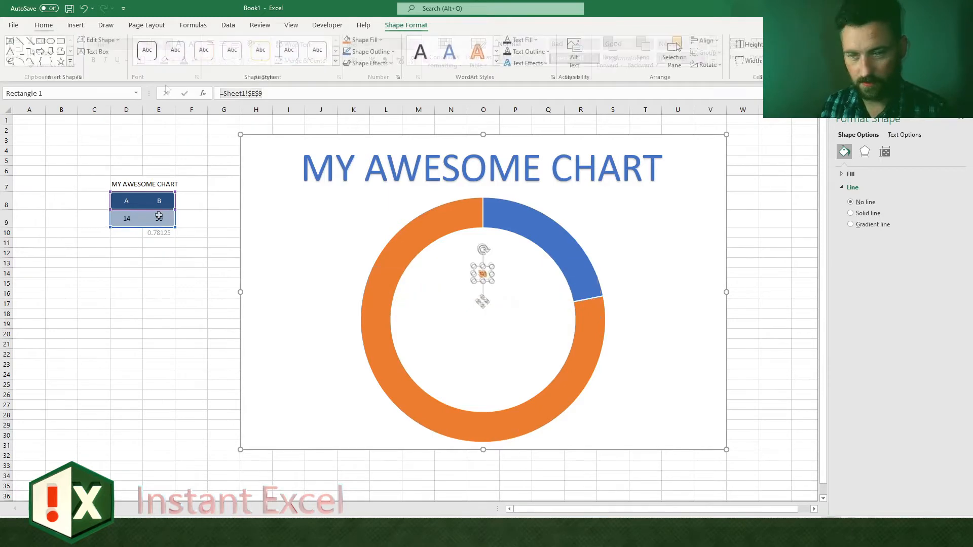
Step: Relink the WordArt text to the percentage in cell E10 and enlarge it to 115 pt in the doughnut's centre
left_click(163, 234)
key("Return")
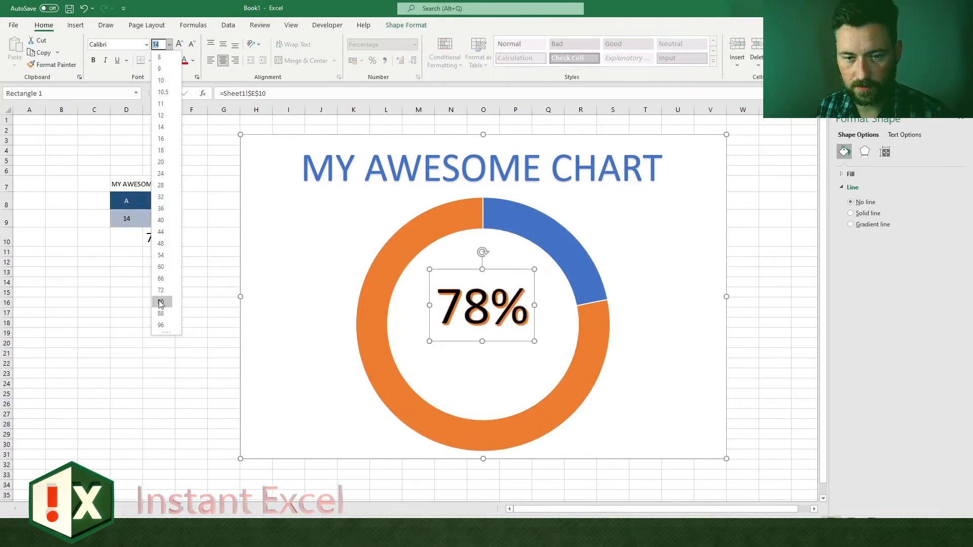
left_click(161, 302)
left_click(180, 44)
left_click(180, 44)
left_click(179, 44)
Step: Apply a linear gradient text fill in orange shades to the percentage label
left_click(904, 134)
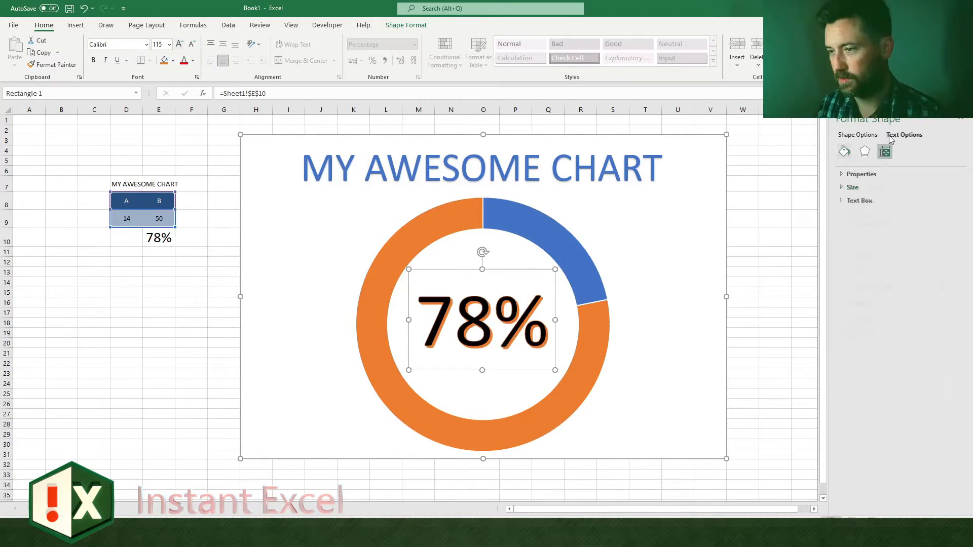
left_click(870, 175)
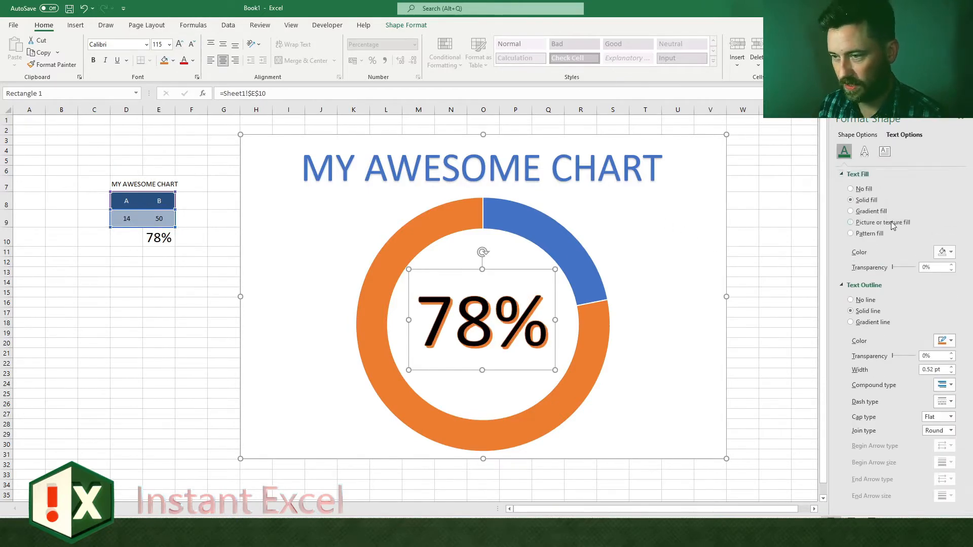
left_click(949, 253)
left_click(852, 211)
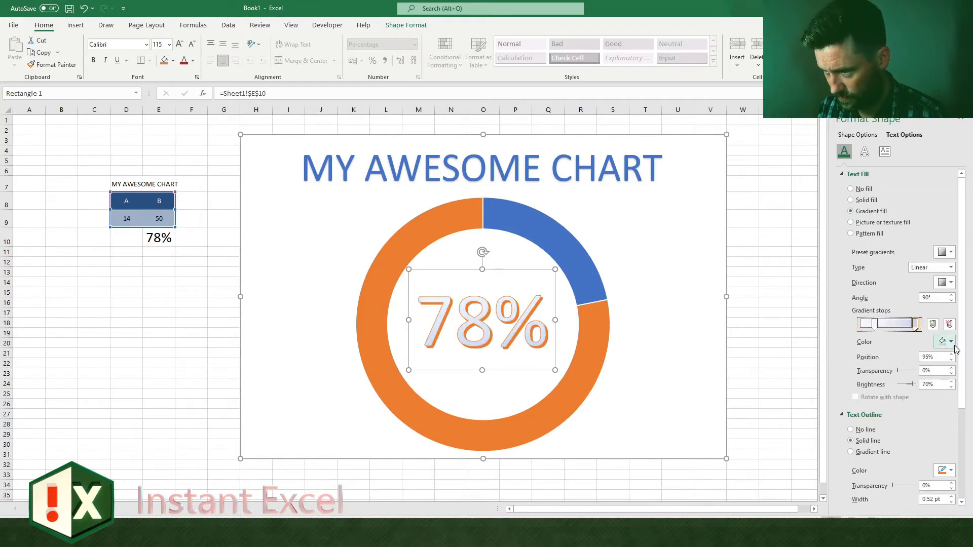
left_click(953, 346)
Step: Recolour the percentage label's text outline and shadow in red
left_click(950, 344)
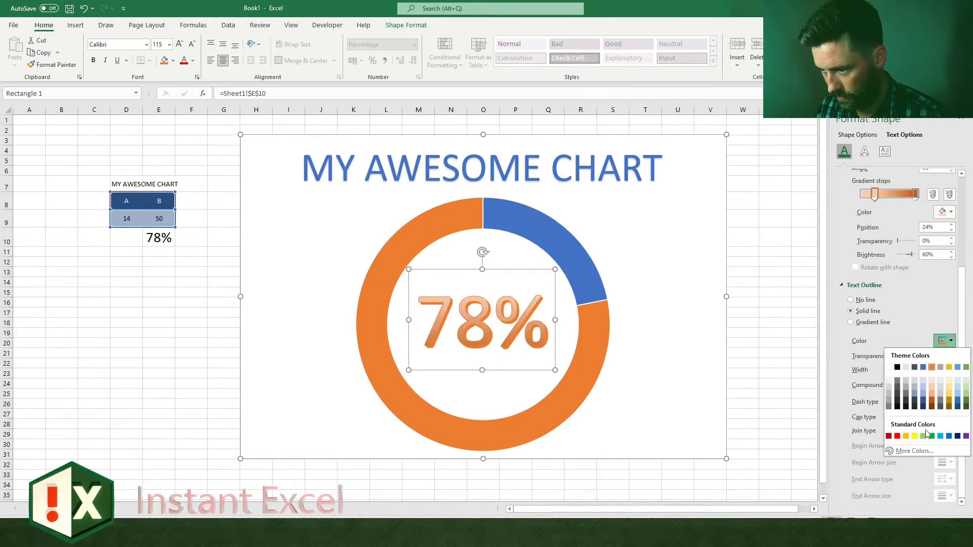
left_click(899, 436)
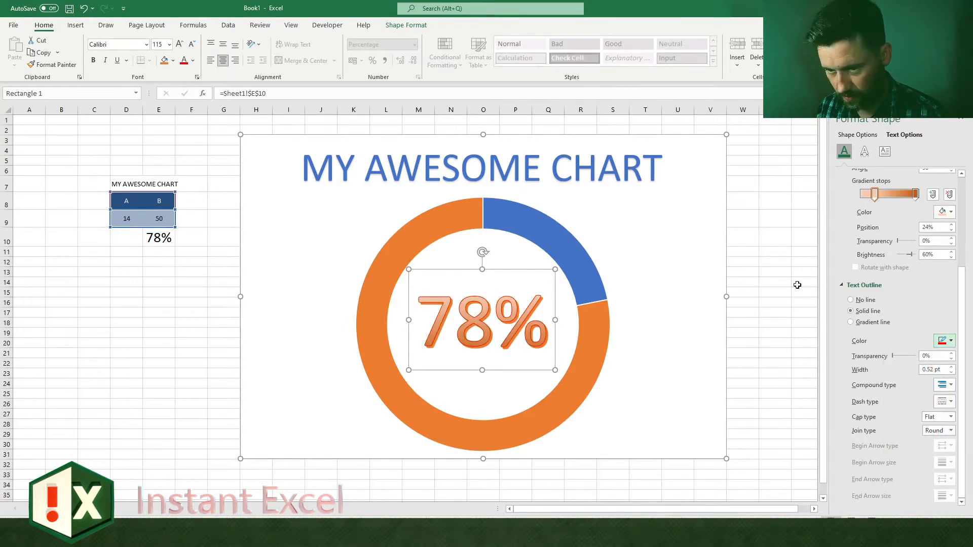
left_click(864, 151)
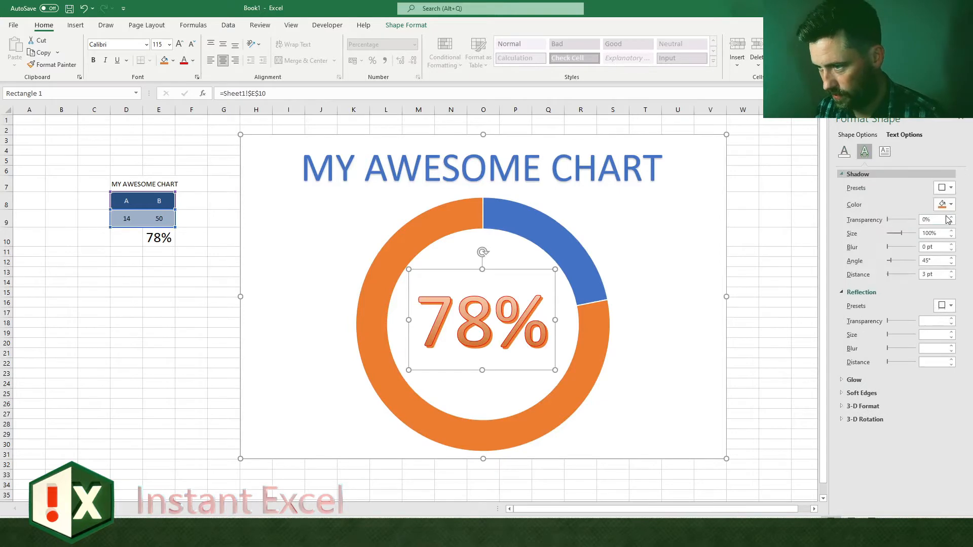
left_click(944, 204)
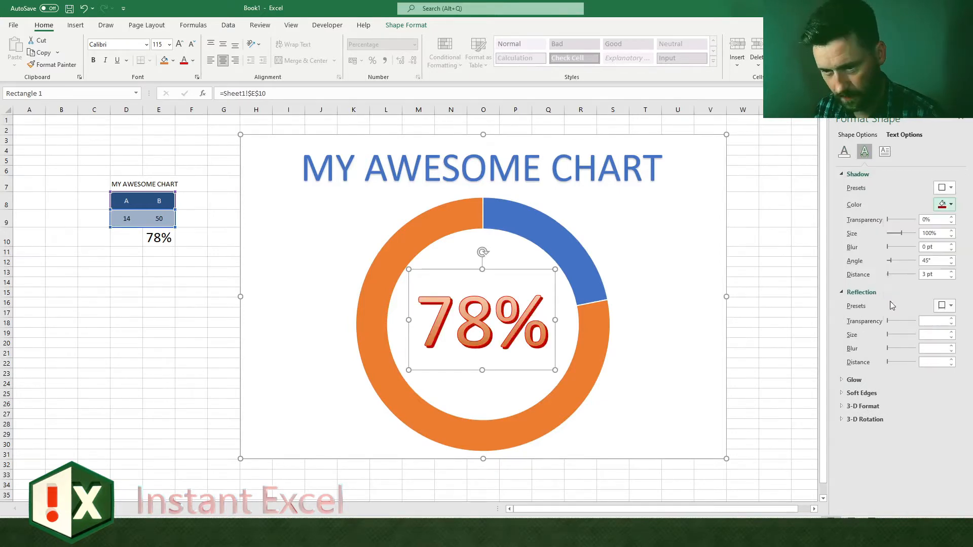
Step: Fill the chart area with solid black and recolour the chart title's text in a pale blue-grey
left_click(697, 167)
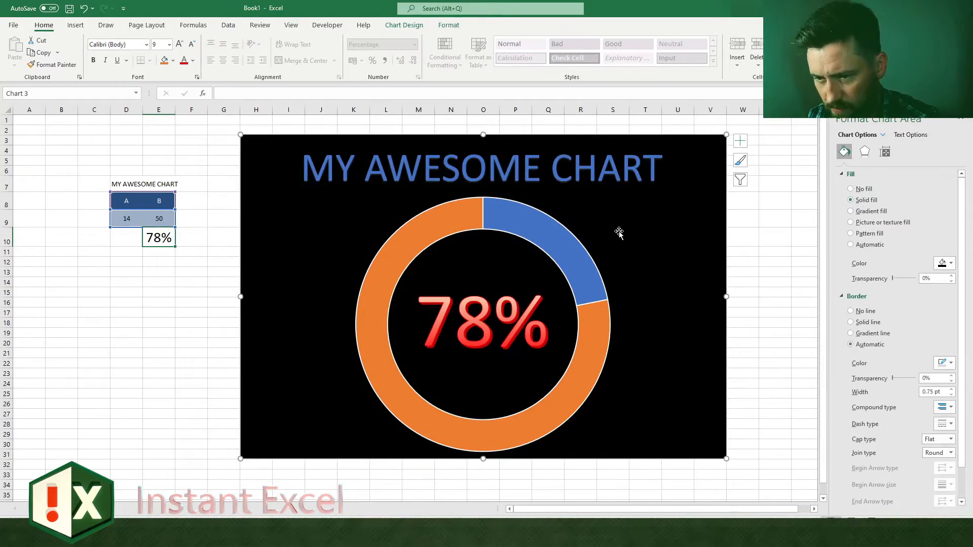
left_click(535, 180)
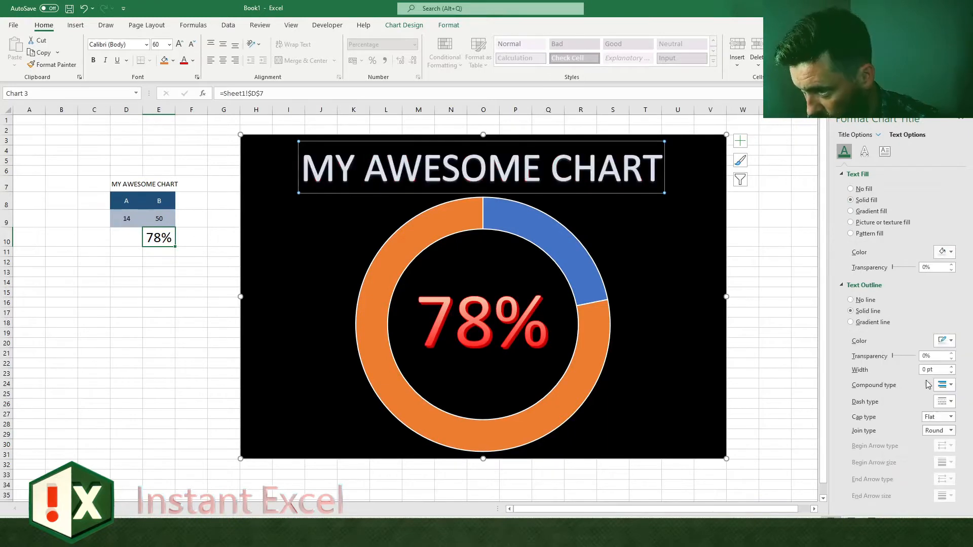
Step: Fill the A slice of the doughnut with a dark, see-through red at 64% transparency
left_click(543, 229)
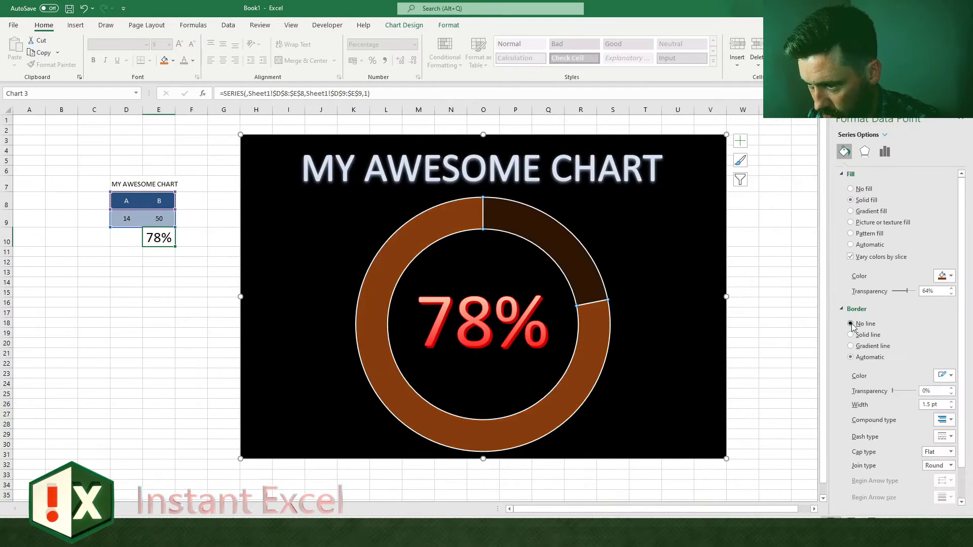
left_click(571, 256)
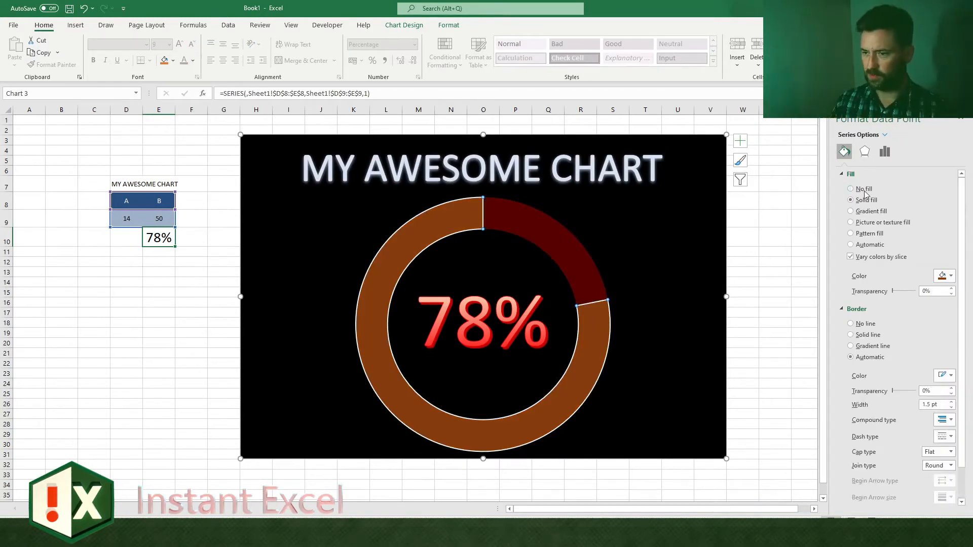
Step: Give the B slice a path gradient fill in red shades, with a red stop at 64%
left_click(870, 212)
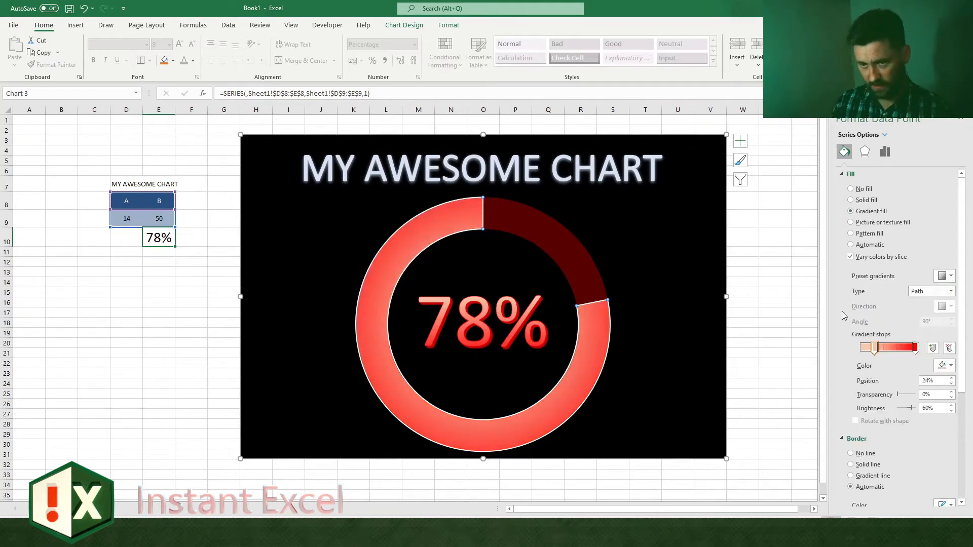
left_click(946, 365)
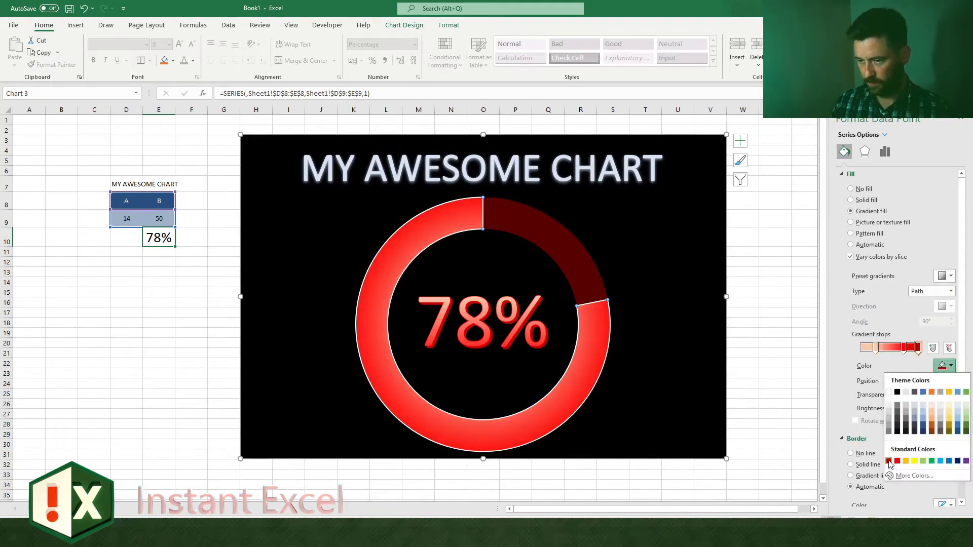
left_click(888, 461)
left_click_drag(904, 348, 898, 348)
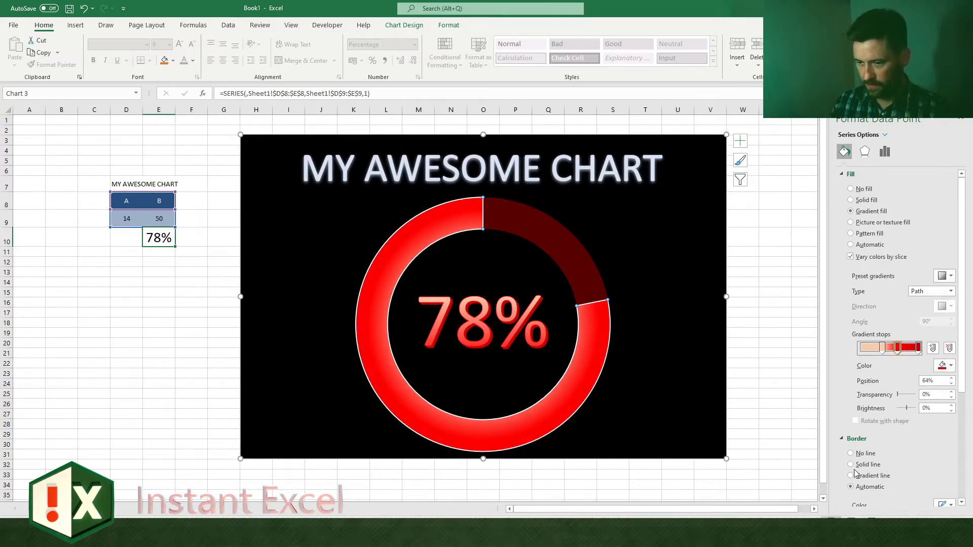
Step: Replace the B slice's white border with a solid red line
left_click(875, 465)
scroll(899, 464, "down", 2)
left_click(941, 457)
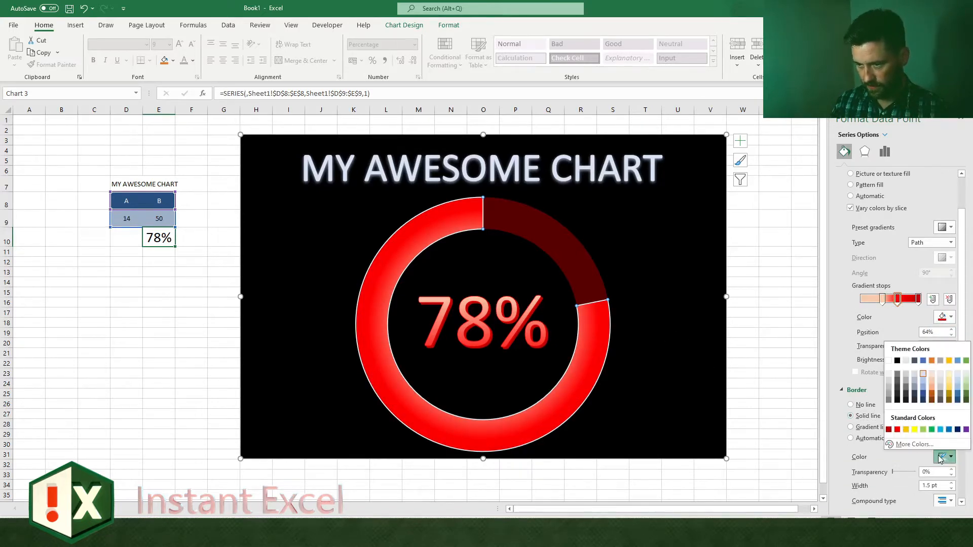
left_click(894, 435)
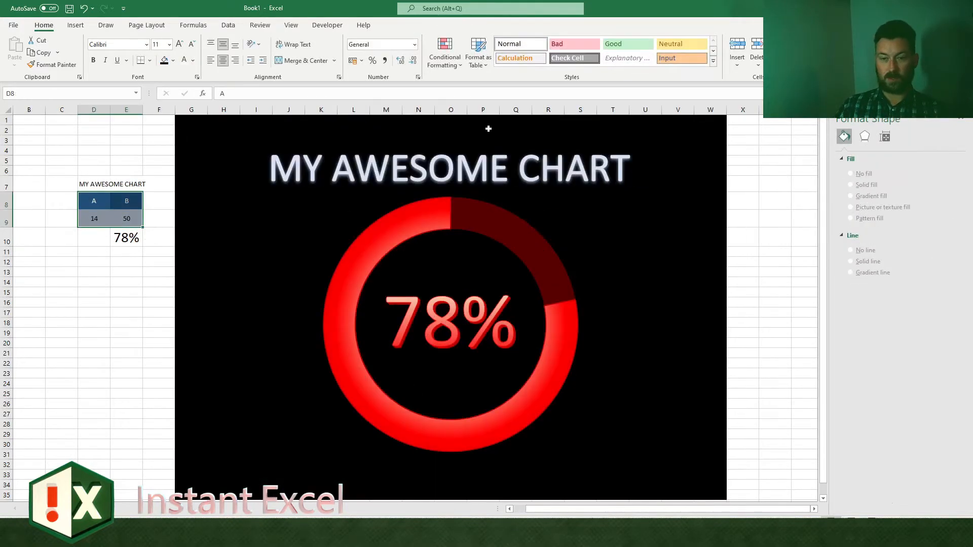
Step: Move the chart title slightly upward, away from the doughnut ring, and deselect the chart
left_click(479, 158)
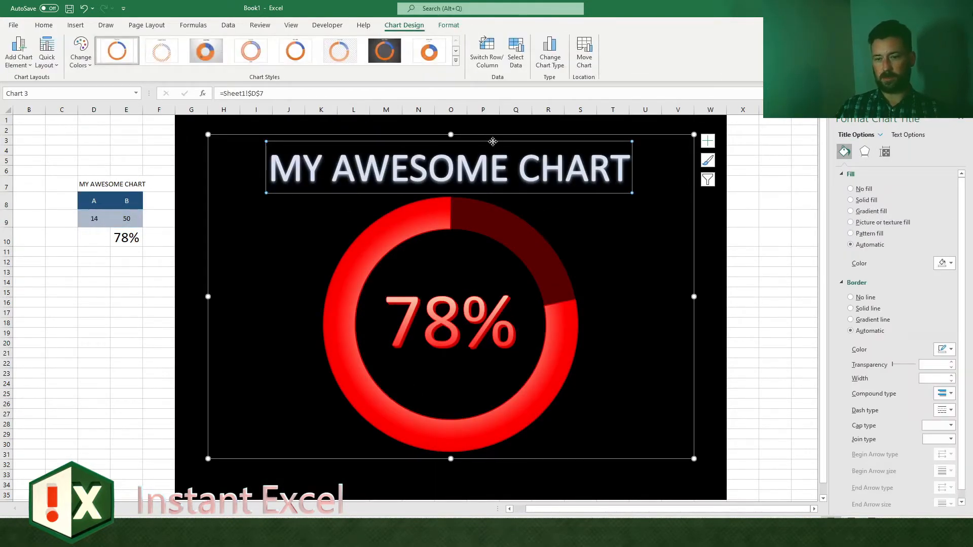
left_click_drag(493, 141, 493, 136)
left_click(743, 245)
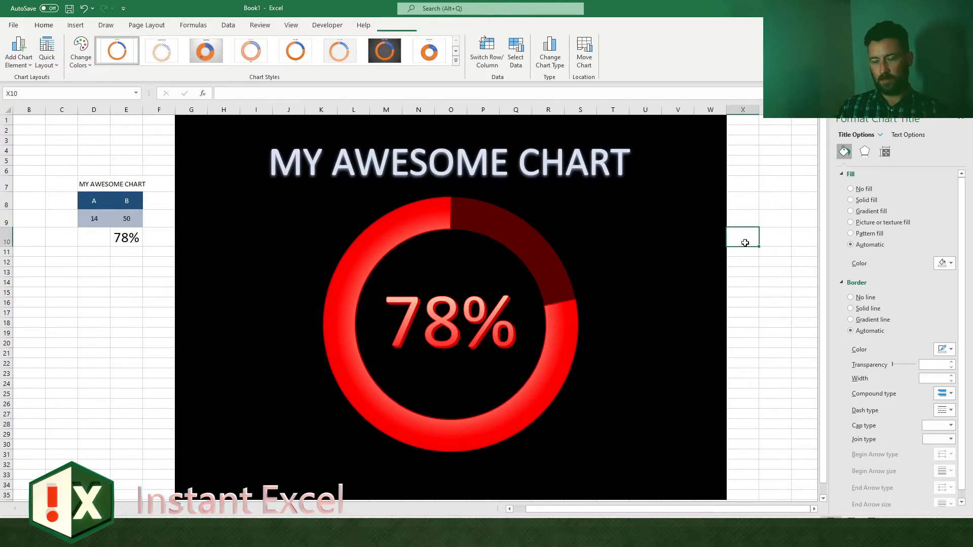
Step: Try a blue 8 pt glow preset on the percentage label in the doughnut's centre
left_click(449, 324)
left_click(945, 394)
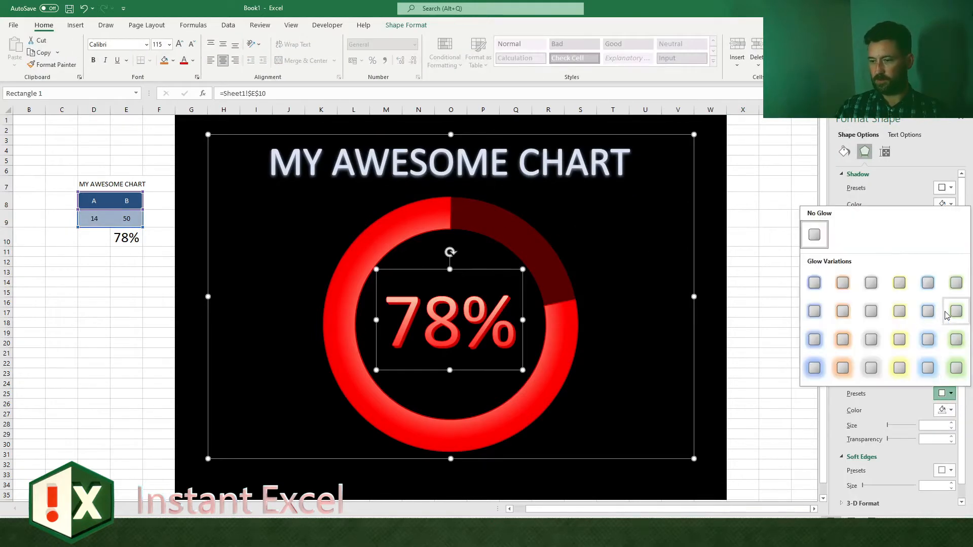
left_click(927, 312)
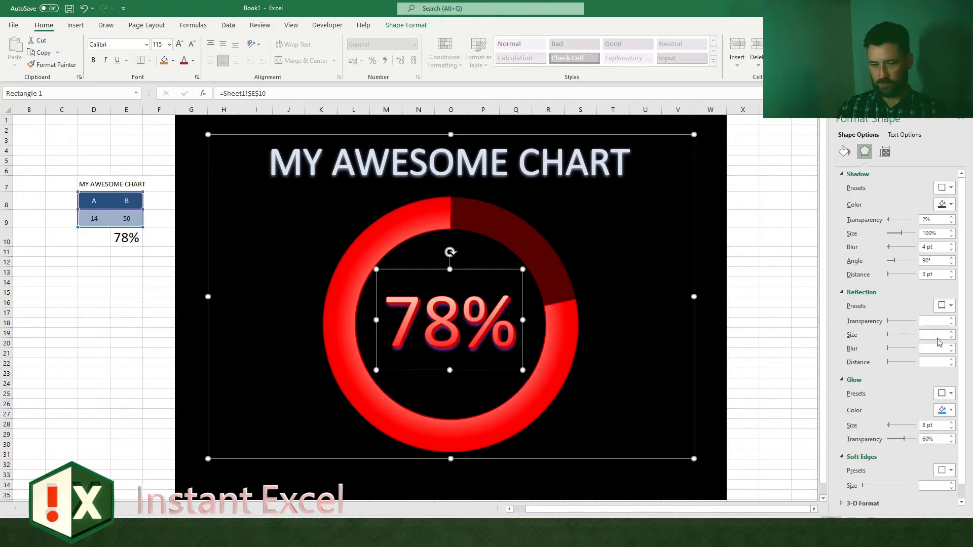
left_click(945, 394)
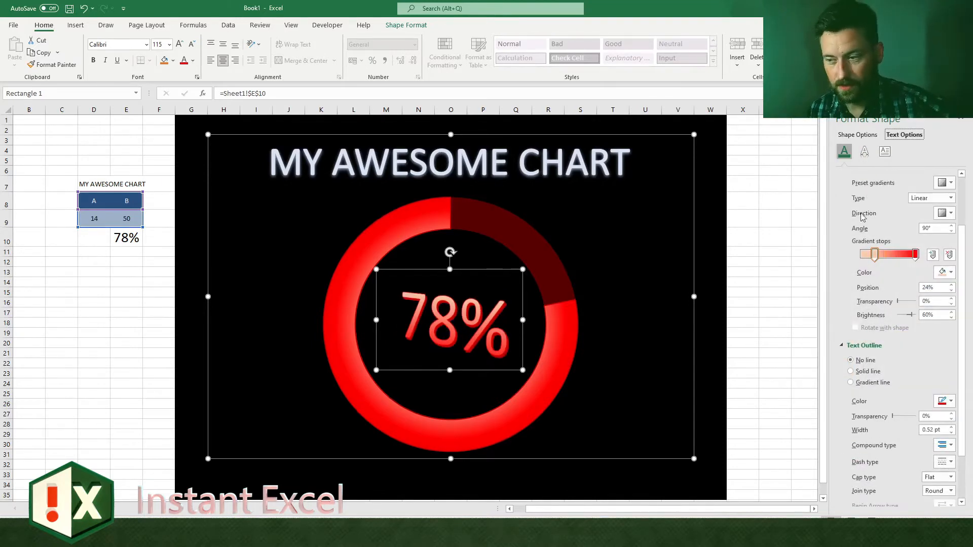
Step: Give the percentage label's text a 65% size reflection at 4 pt distance and an 11 pt glow in a custom red
left_click(865, 152)
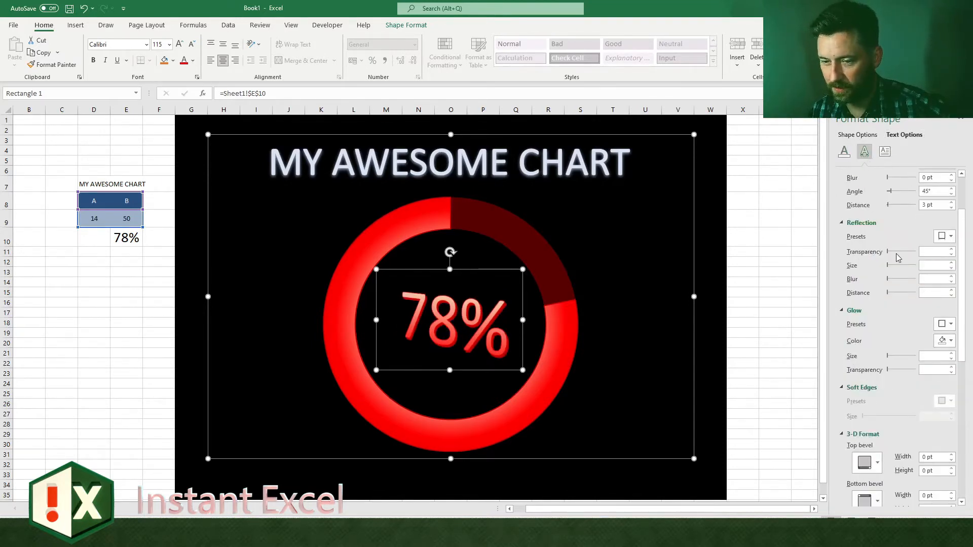
scroll(896, 253, "down", 1)
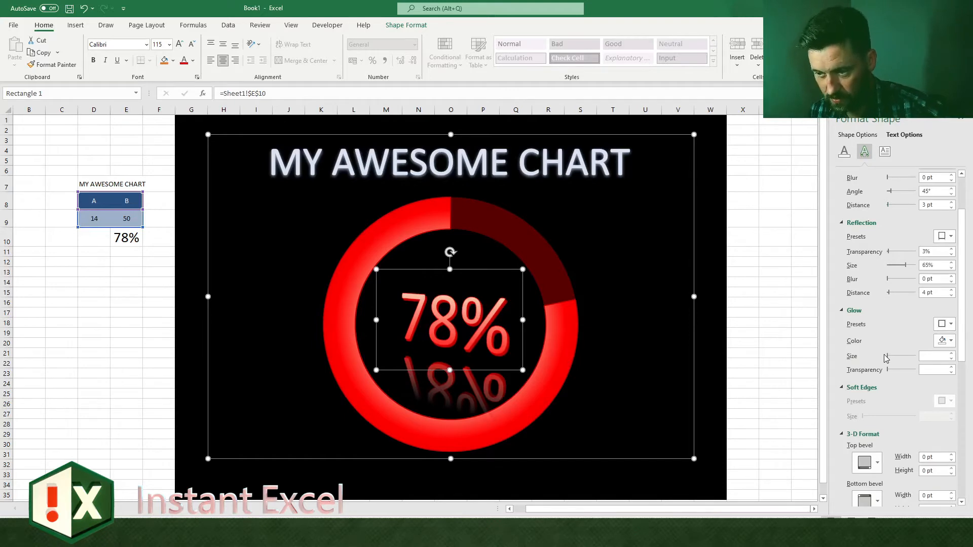
scroll(885, 359, "down", 3)
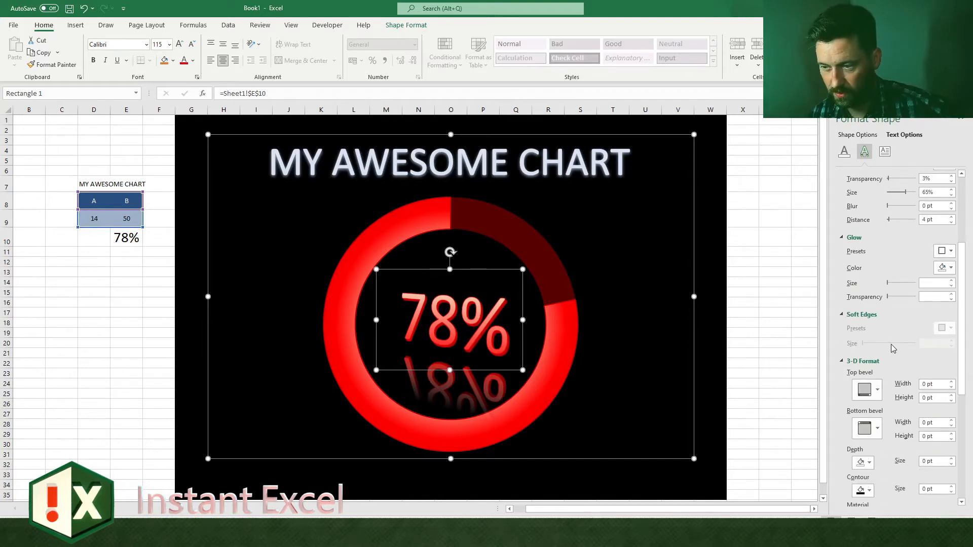
left_click(945, 252)
left_click(876, 373)
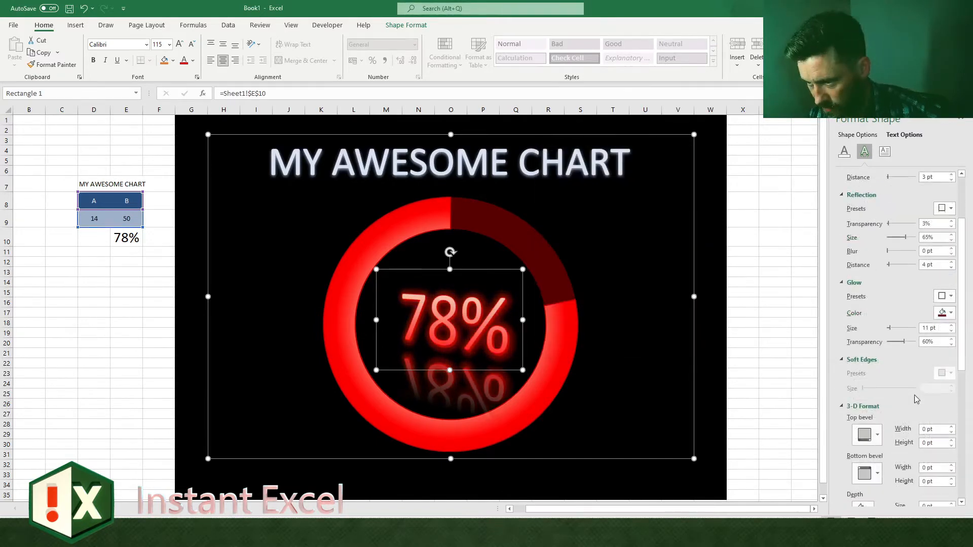
Step: Give the percentage label's text a 2 pt top bevel, a 3 pt bottom bevel and a red 3-D depth of 13.5 pt
scroll(927, 375, "down", 5)
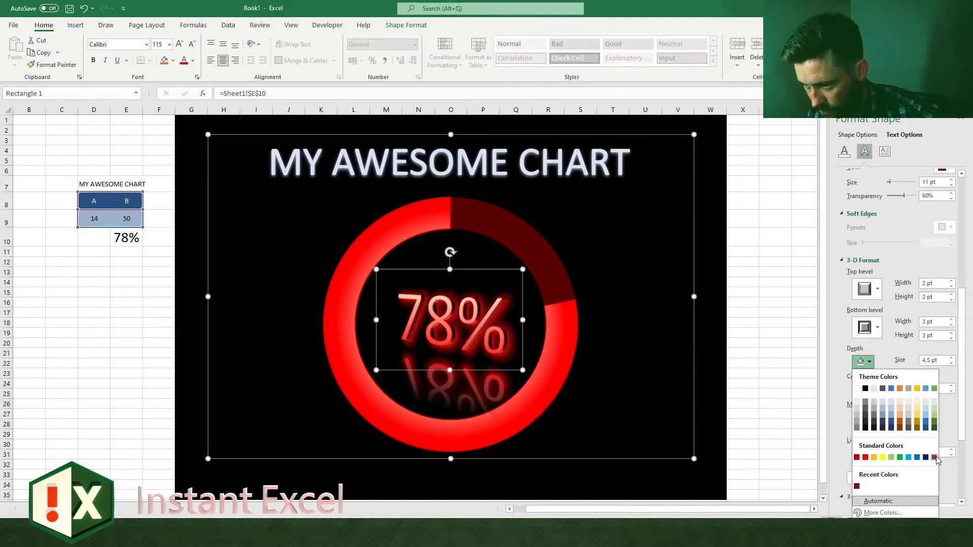
left_click(935, 457)
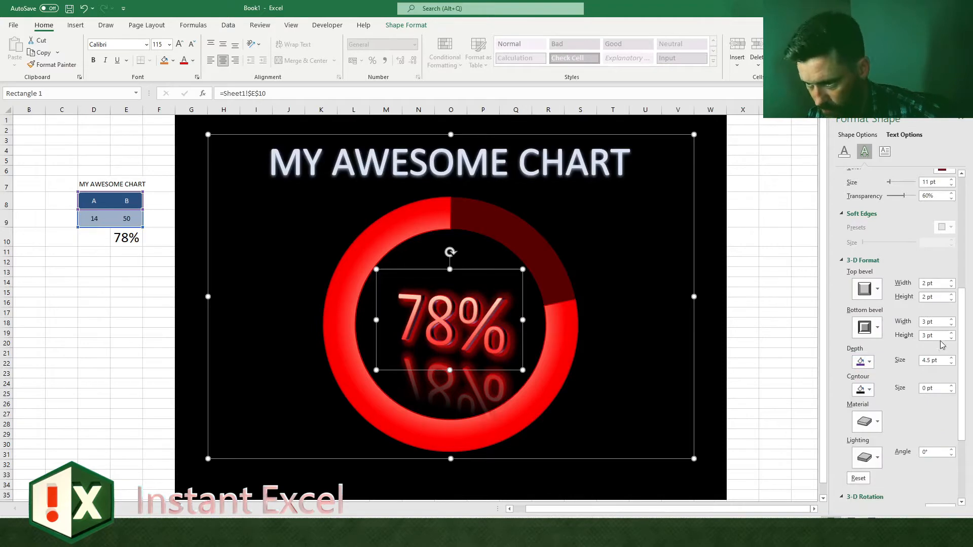
left_click(951, 358)
left_click(869, 361)
left_click(865, 456)
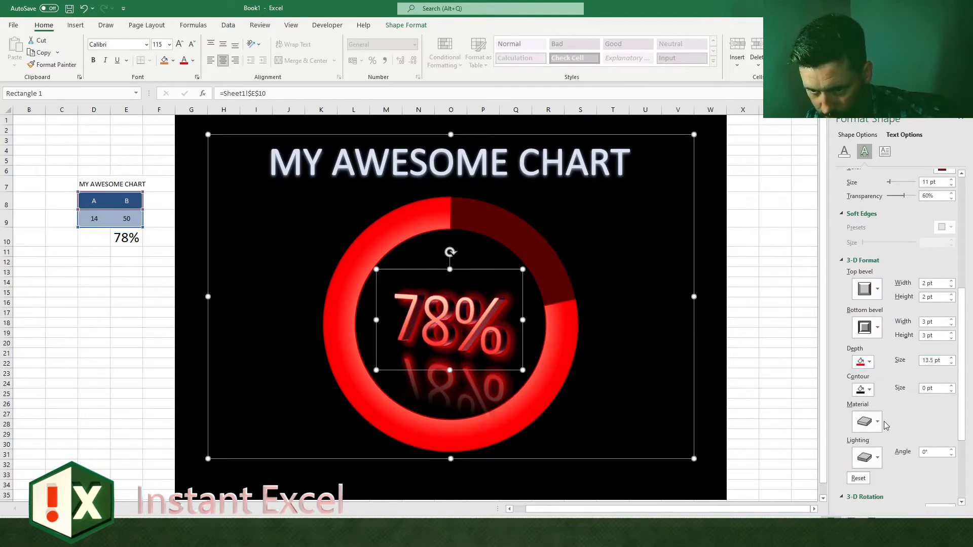
scroll(886, 425, "down", 1)
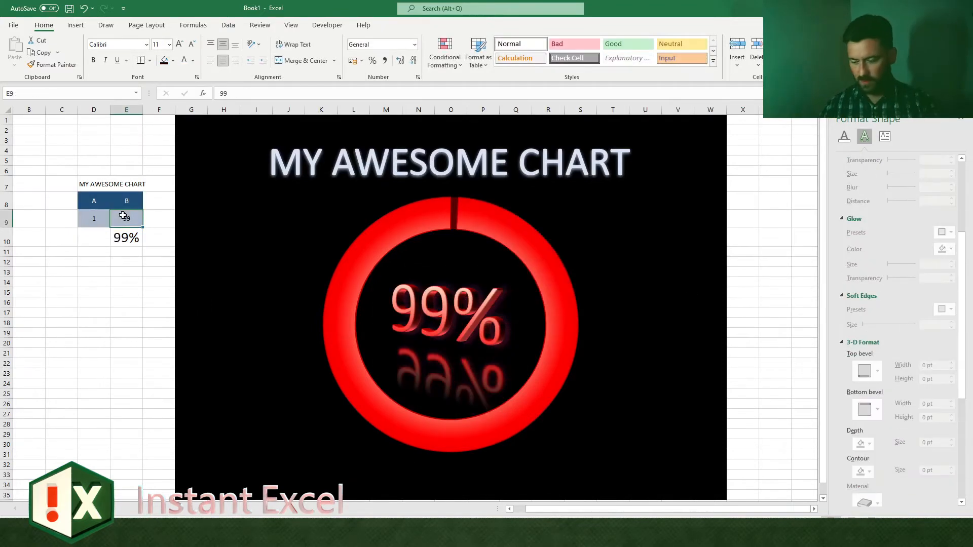
Step: Test the chart with B values of 1, 2, 5, 4 and 2.5 in cell E9
type("1")
key("Return")
left_click(123, 215)
type("2")
key("Return")
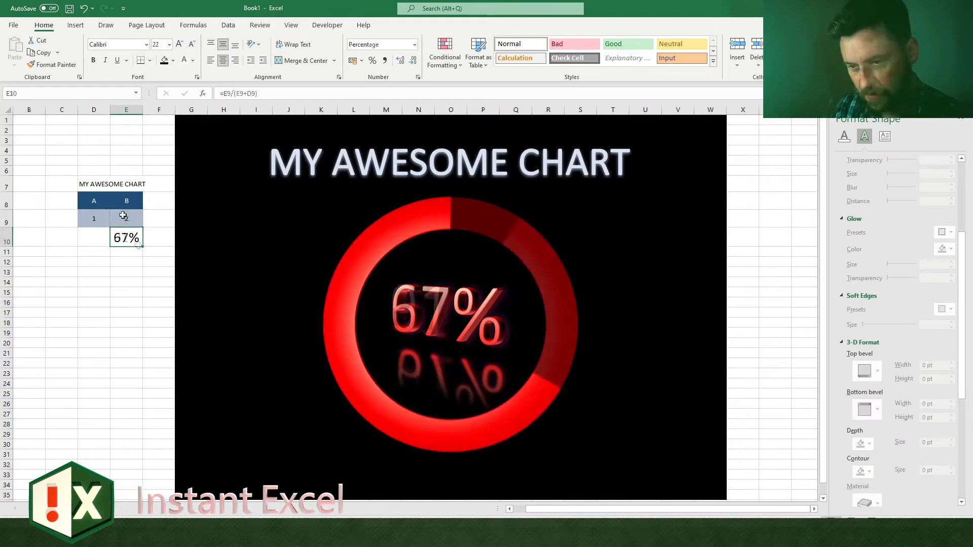
key("Up")
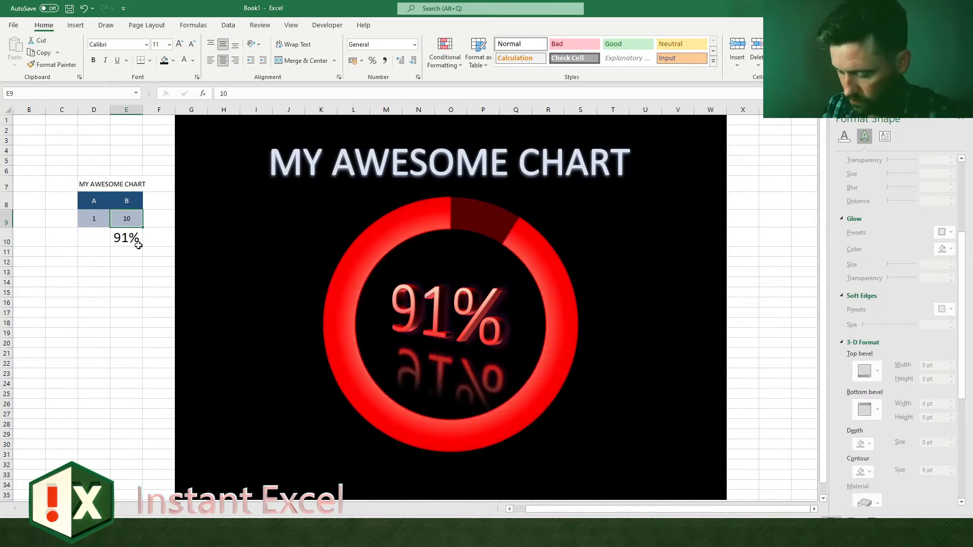
type("5")
key("Return")
key("Up")
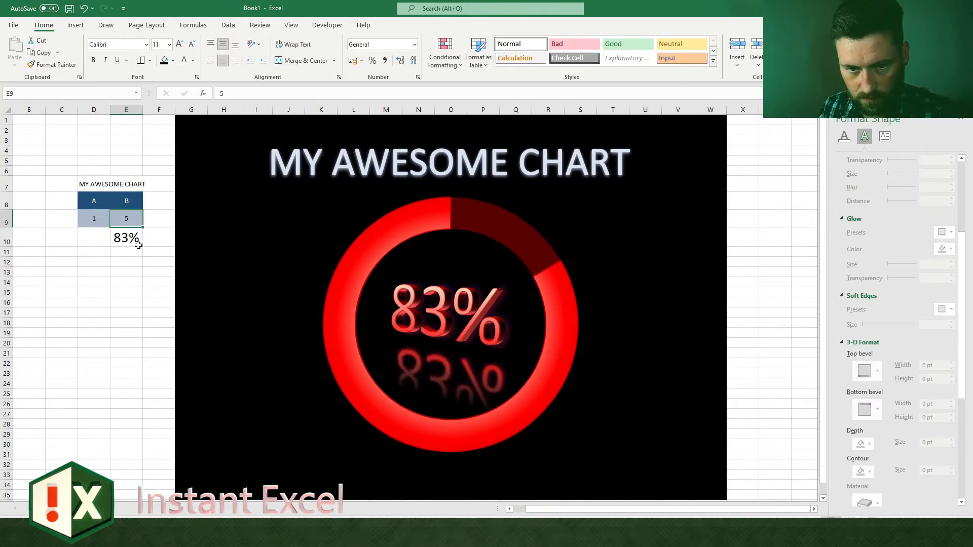
type("4")
key("Return")
key("Up")
type("2.5")
key("Return")
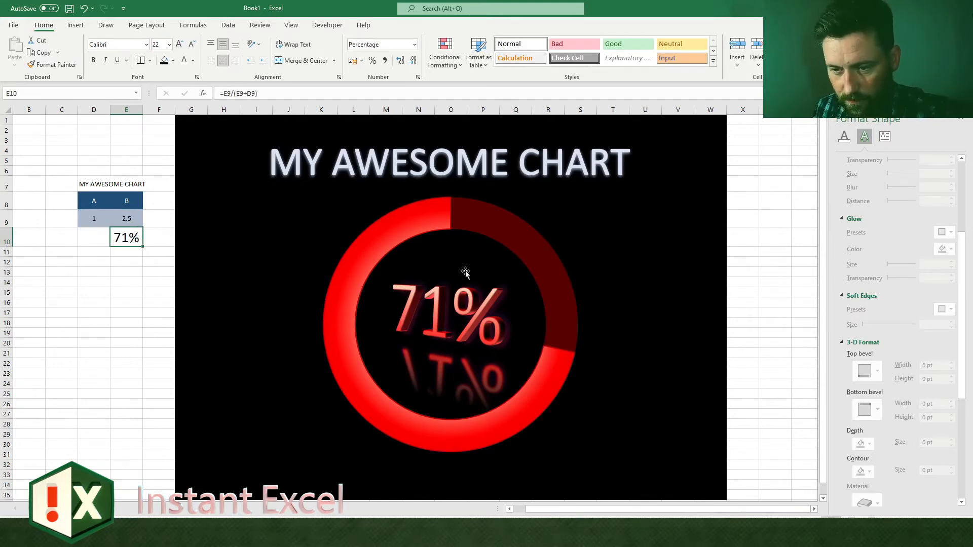
Step: Widen the percentage label's box, shift it back over the doughnut's centre and enlarge its text to 166 pt
left_click(461, 288)
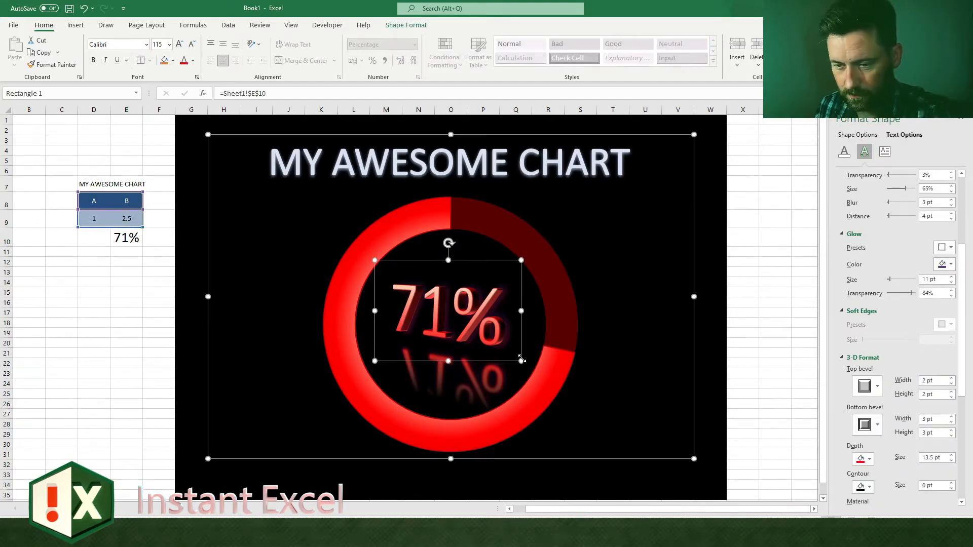
left_click_drag(522, 360, 606, 361)
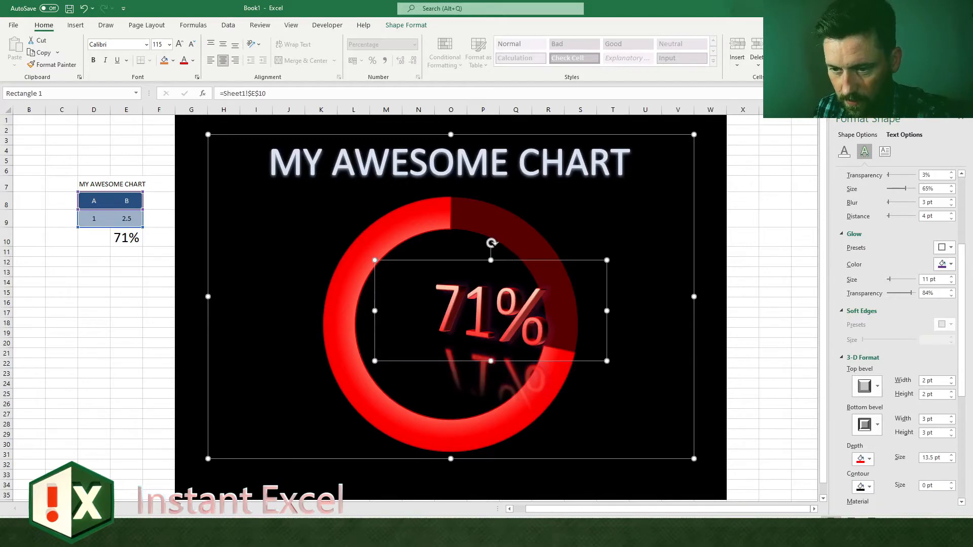
left_click_drag(476, 261, 427, 208)
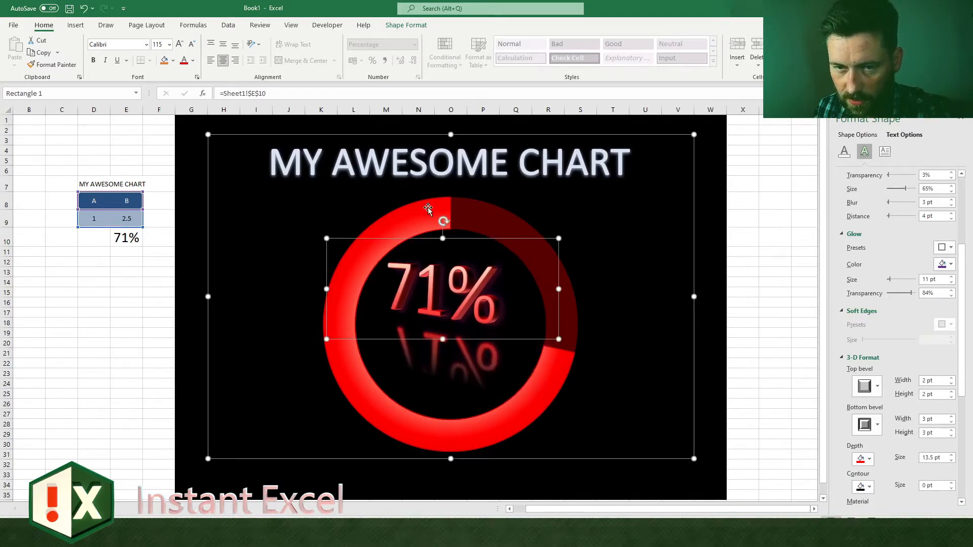
left_click(180, 45)
Step: Remove the reflection from the percentage label's text
scroll(910, 241, "up", 3)
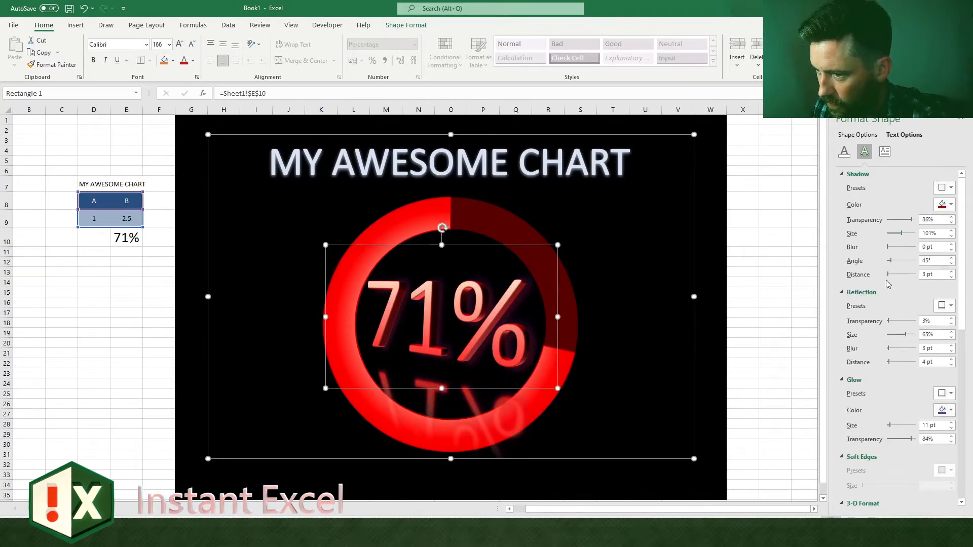
left_click(951, 306)
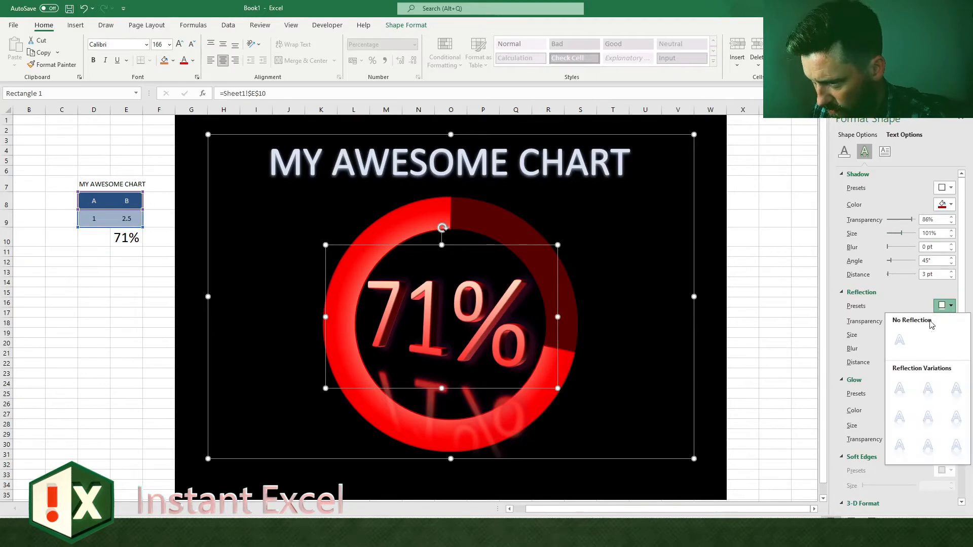
left_click(903, 341)
Step: Set the A value in D9 to 0, and widen and recentre the percentage label's box so 100% fits on one line
left_click(104, 219)
type("0")
key("Return")
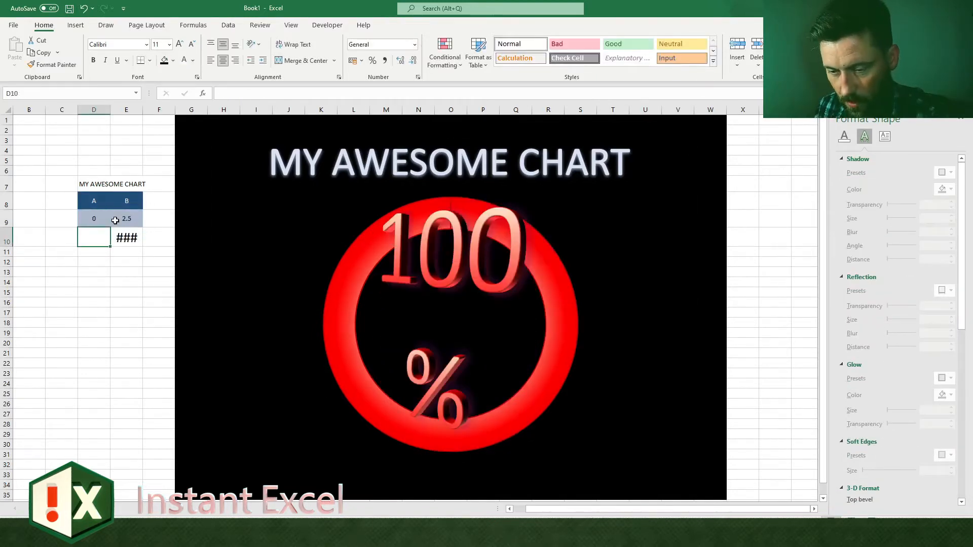
left_click(418, 247)
left_click_drag(558, 459, 605, 319)
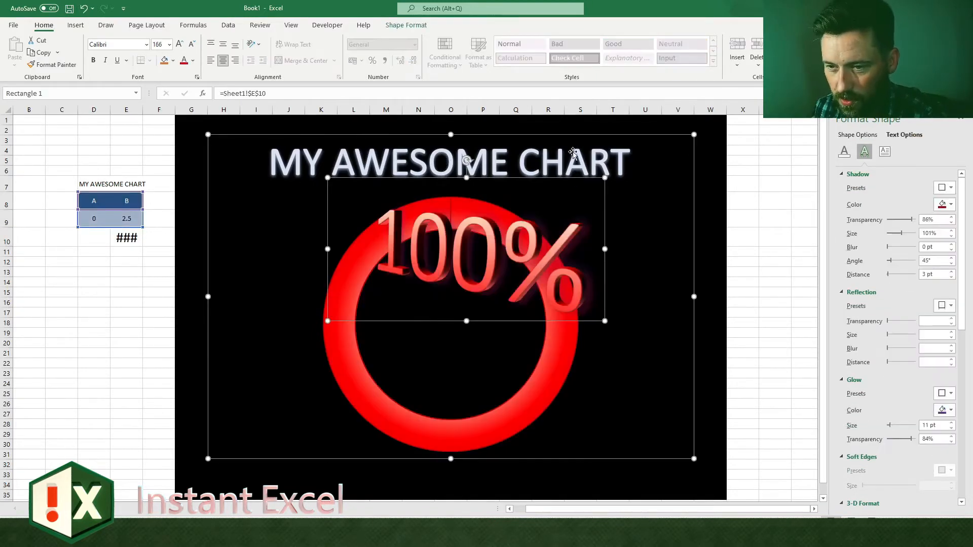
left_click_drag(573, 153, 532, 235)
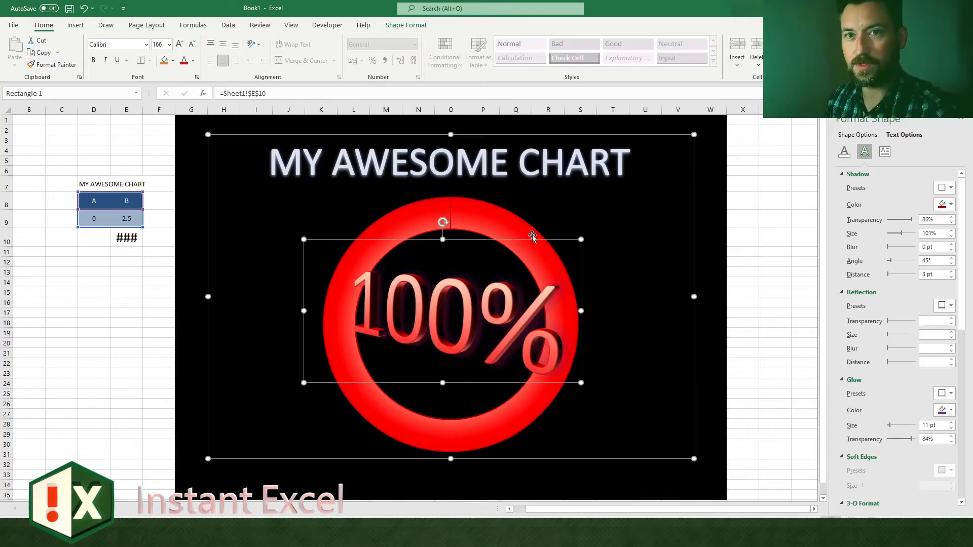
Step: Enter 5 as the A value in cell D9
left_click(139, 222)
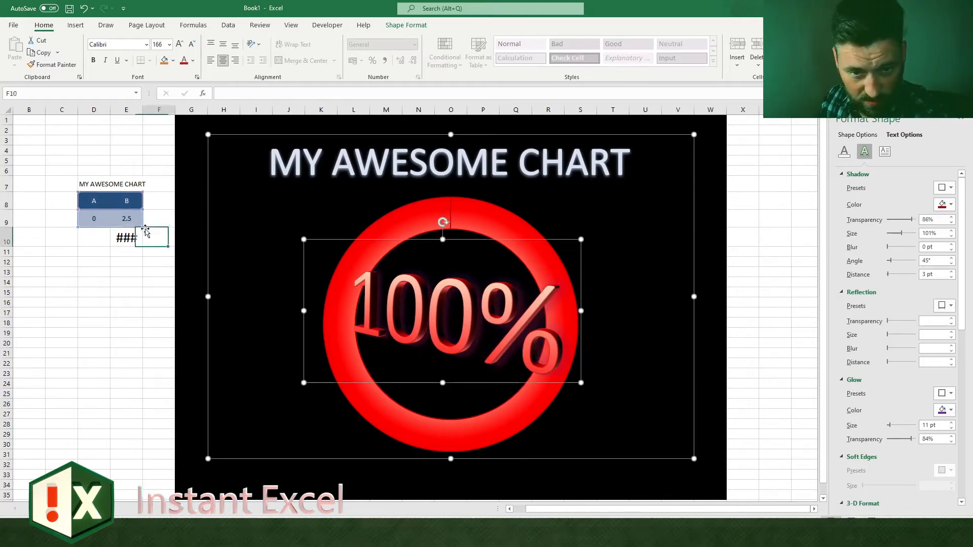
left_click(91, 213)
type("5")
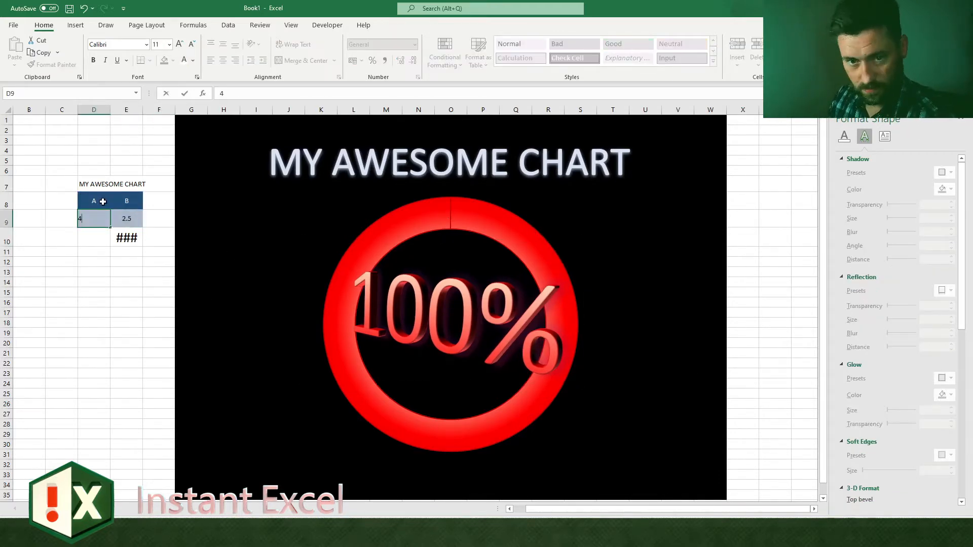
key("Return")
key("Up")
Step: Apply a red glow to the B slice of the doughnut and deselect the chart
left_click(415, 215)
left_click(422, 211)
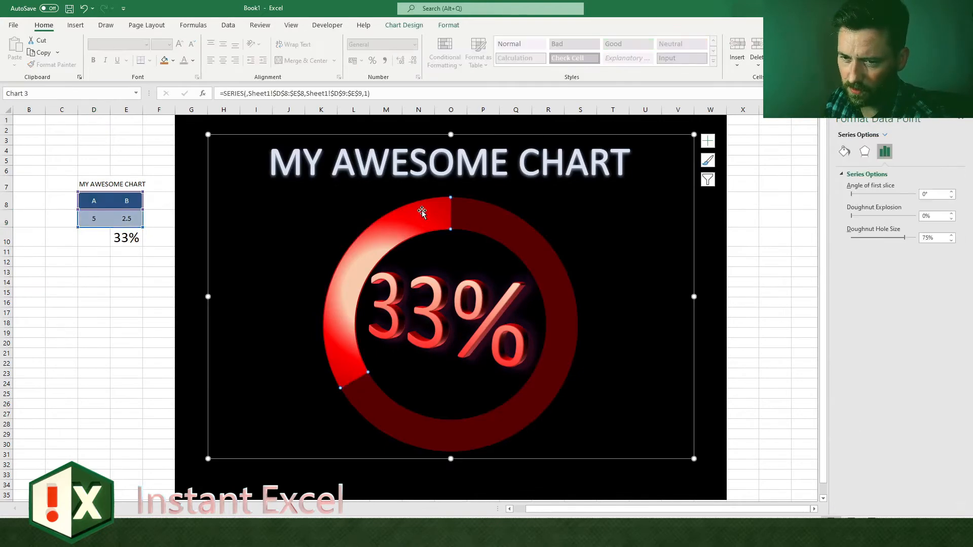
left_click(865, 151)
left_click(945, 323)
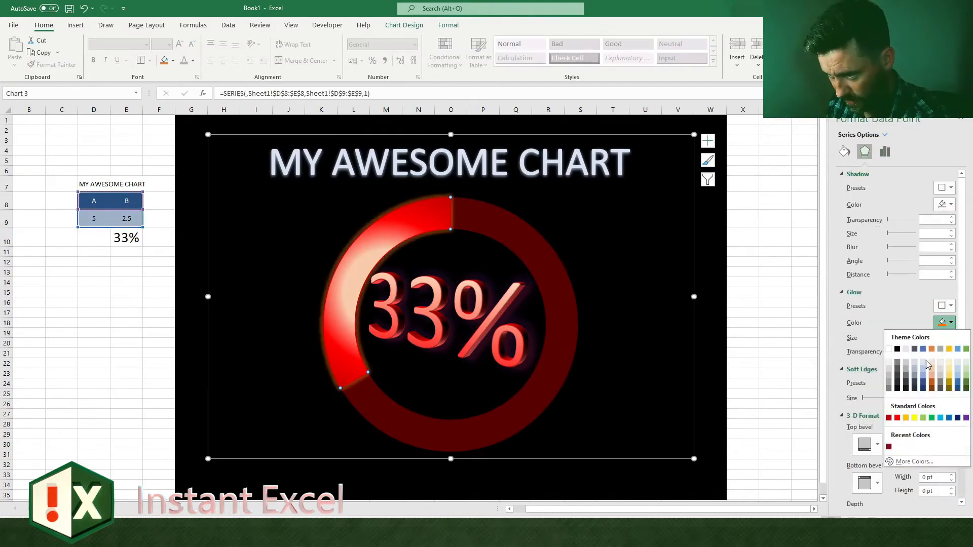
left_click(897, 417)
left_click(743, 292)
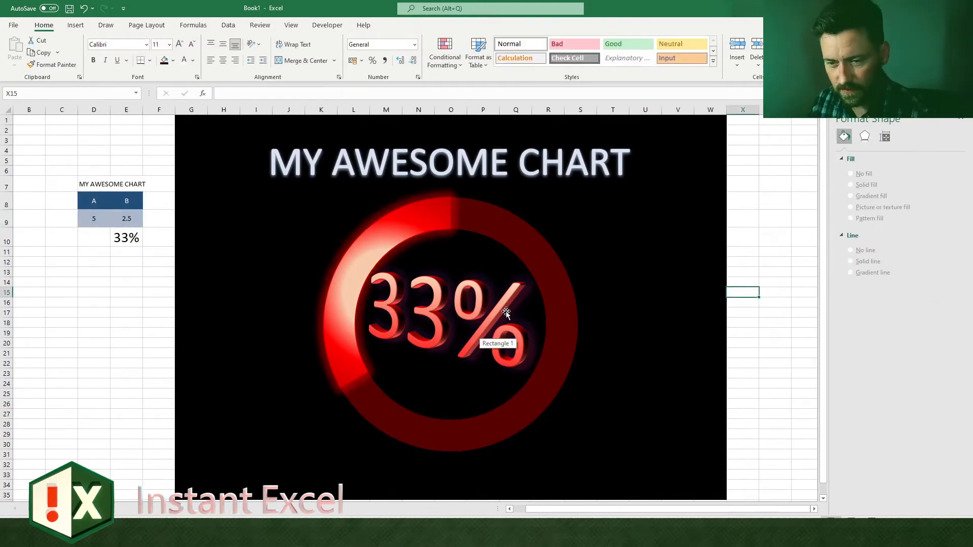
left_click(768, 341)
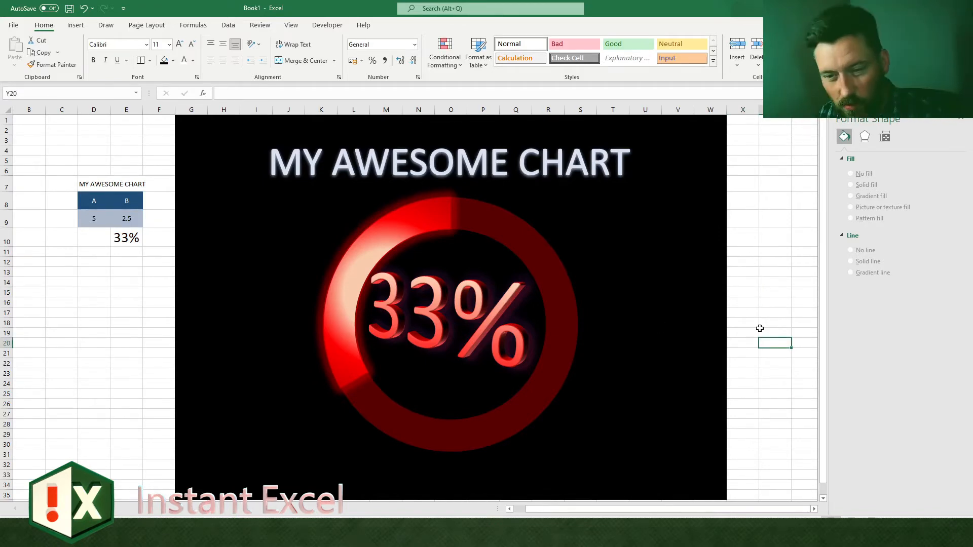
Step: Add a data label showing the category name to the B slice and move it outside the ring
left_click(393, 232)
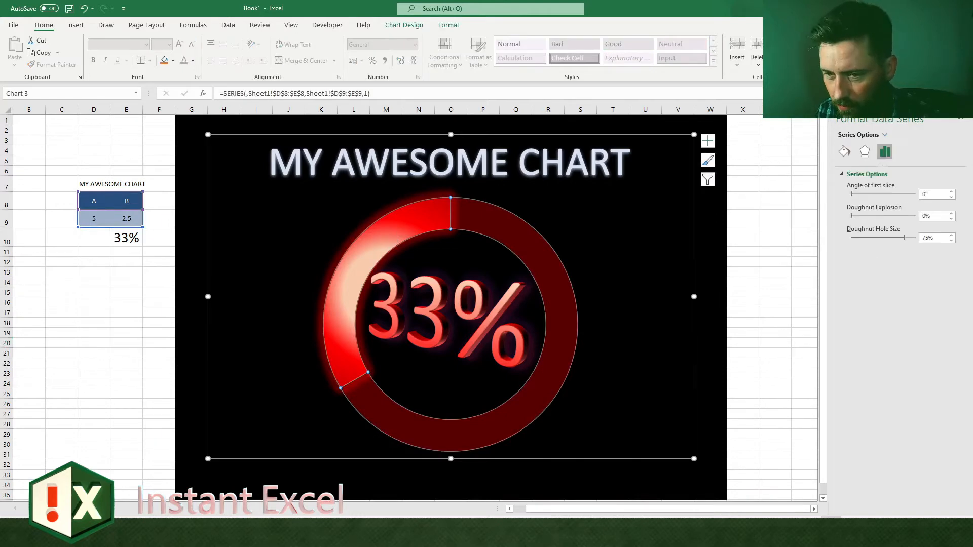
left_click(402, 226)
right_click(410, 223)
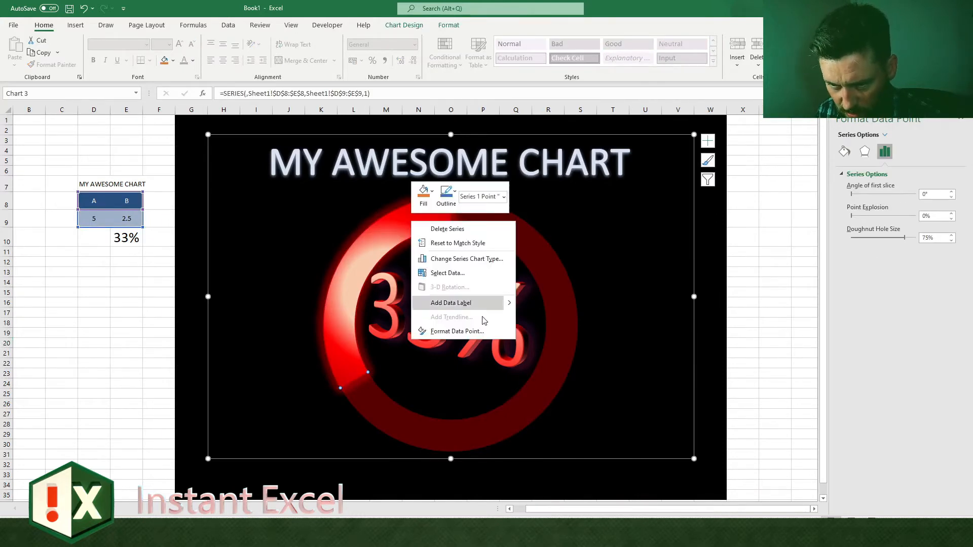
mouse_move(502, 303)
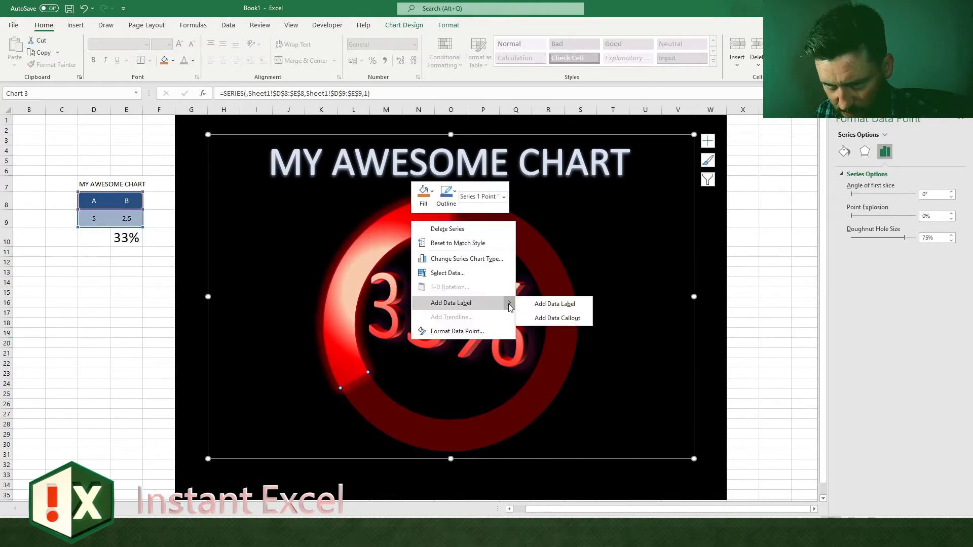
left_click(557, 304)
left_click(366, 279)
left_click_drag(366, 279, 322, 267)
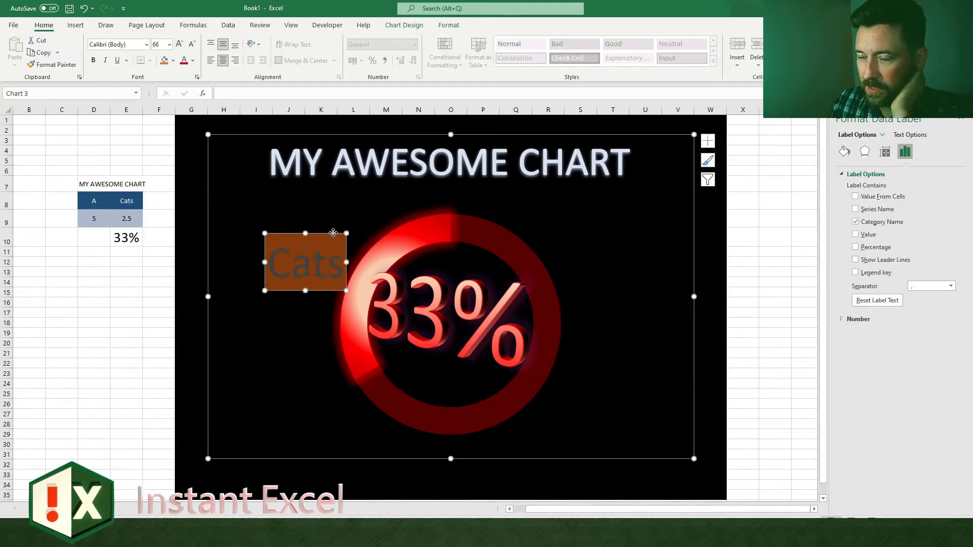
Step: Format the Cats data label as 66 pt text with a red-toned linear gradient fill and a red outer shadow
left_click(330, 236)
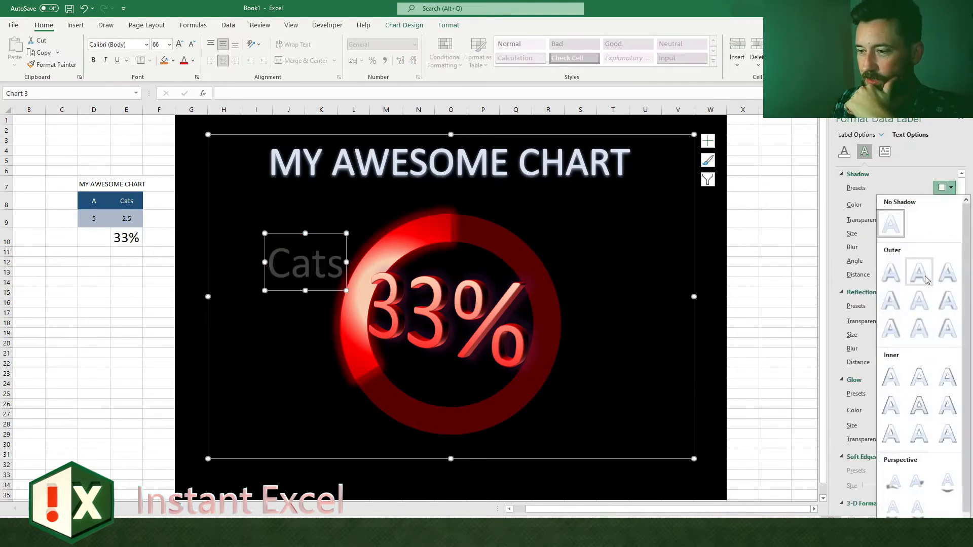
left_click(920, 271)
left_click(844, 151)
left_click(870, 211)
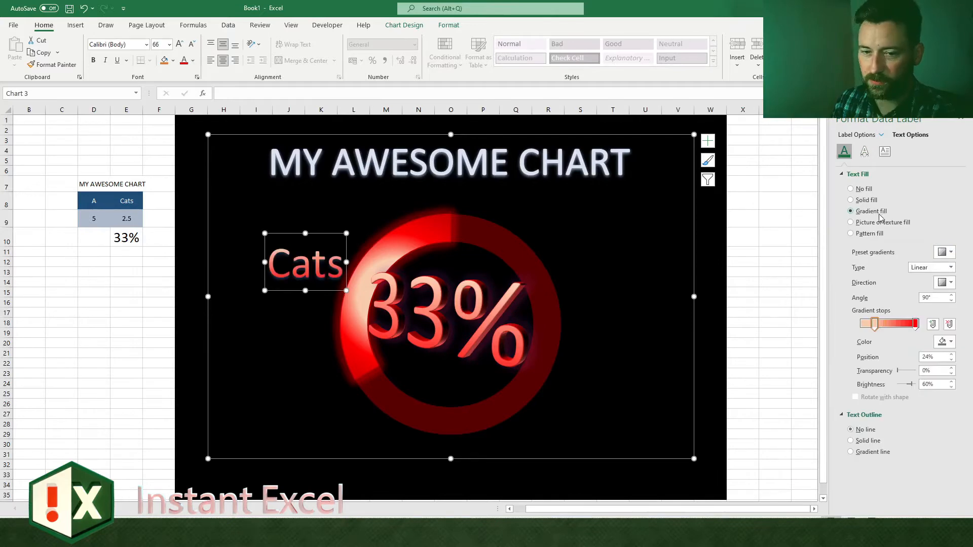
left_click(864, 151)
left_click(944, 204)
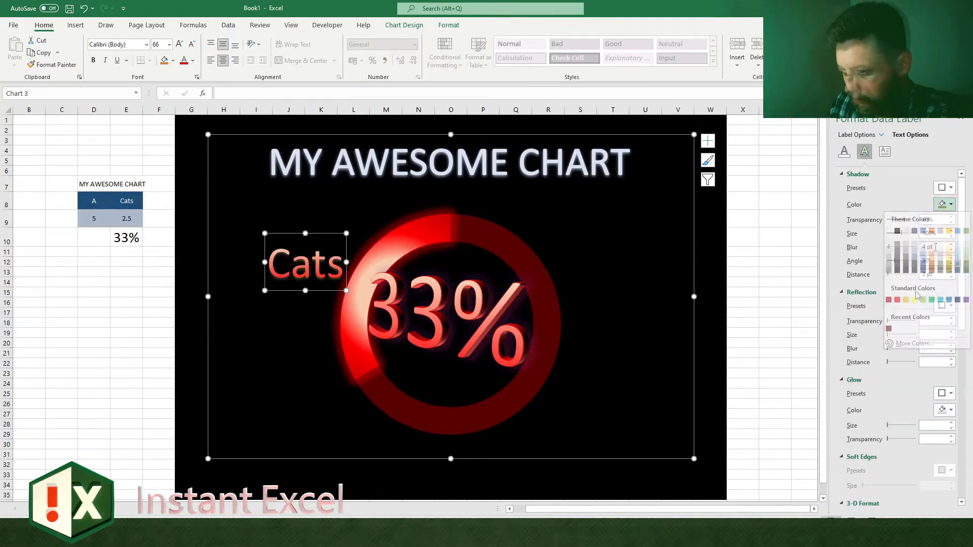
left_click(898, 300)
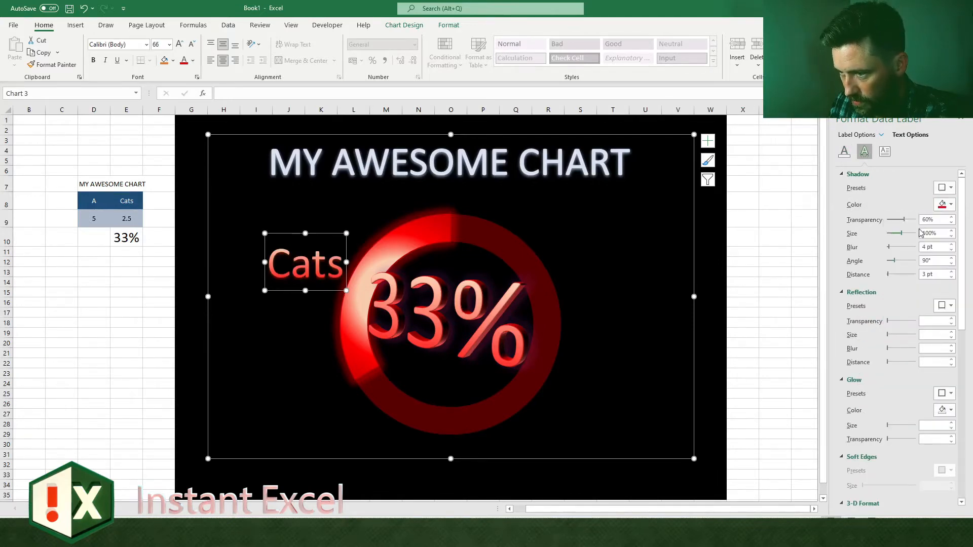
Step: Move the Cats label farther from the ring, and enter 88 in D9 and 4 in E9
left_click_drag(308, 288, 287, 272)
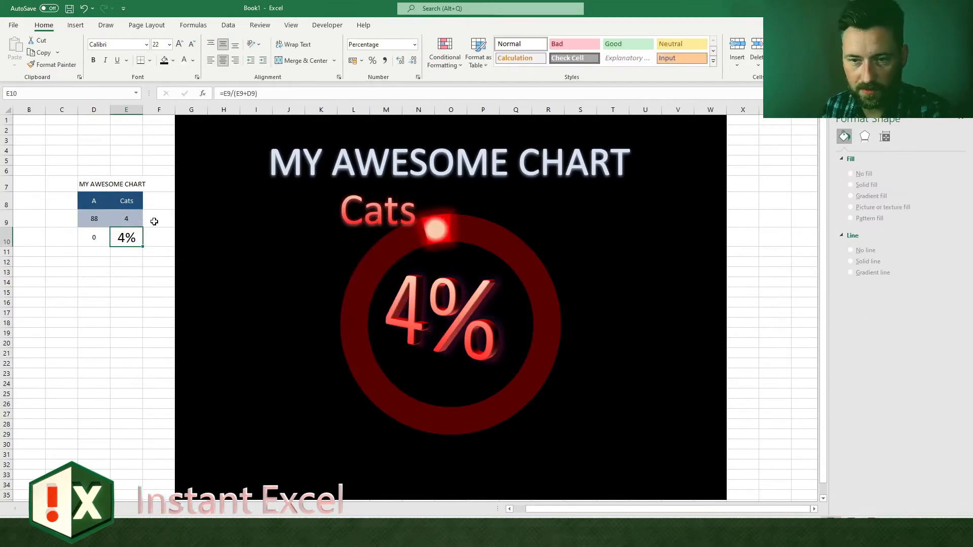
key("Up")
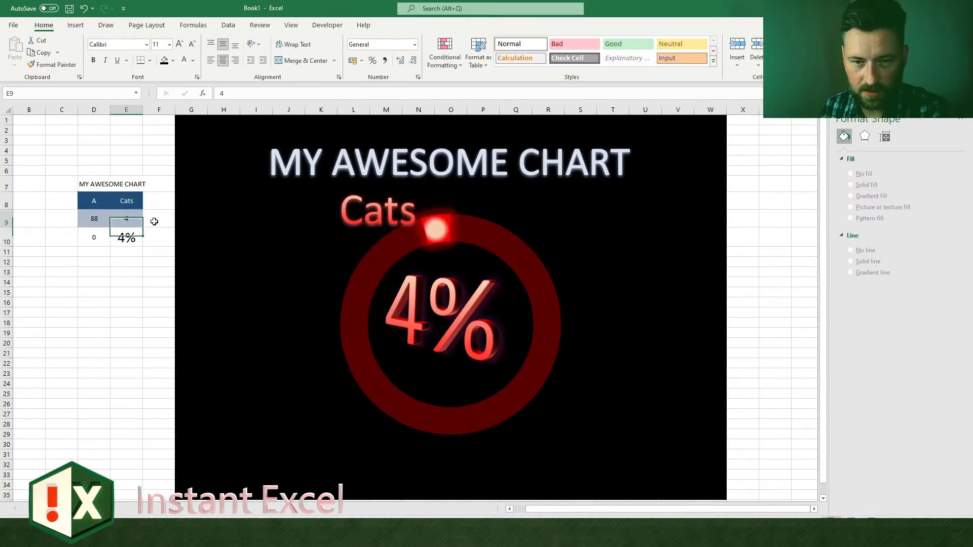
Step: Test the doughnut chart by entering 15, 800, 40 and finally 80 in cell E9
type("15")
key("Return")
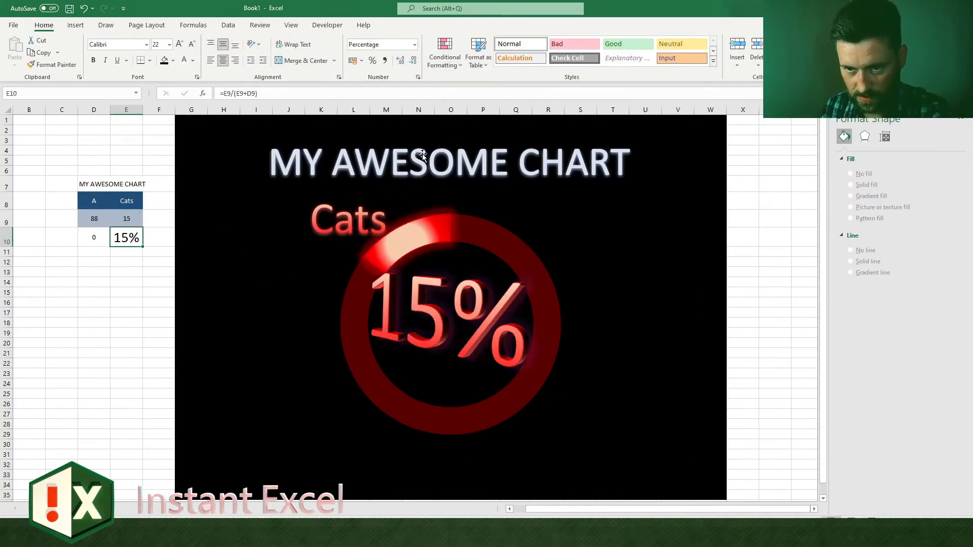
left_click(136, 216)
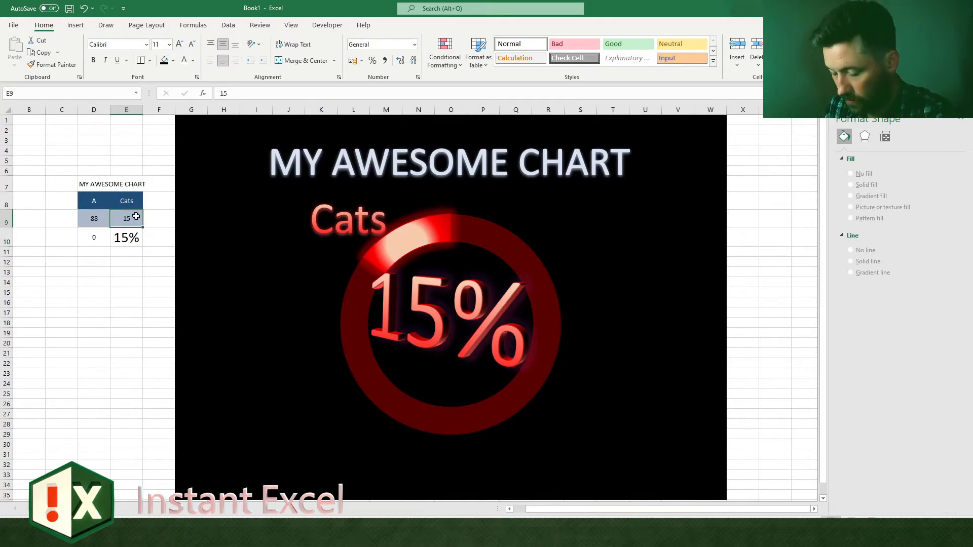
type("800")
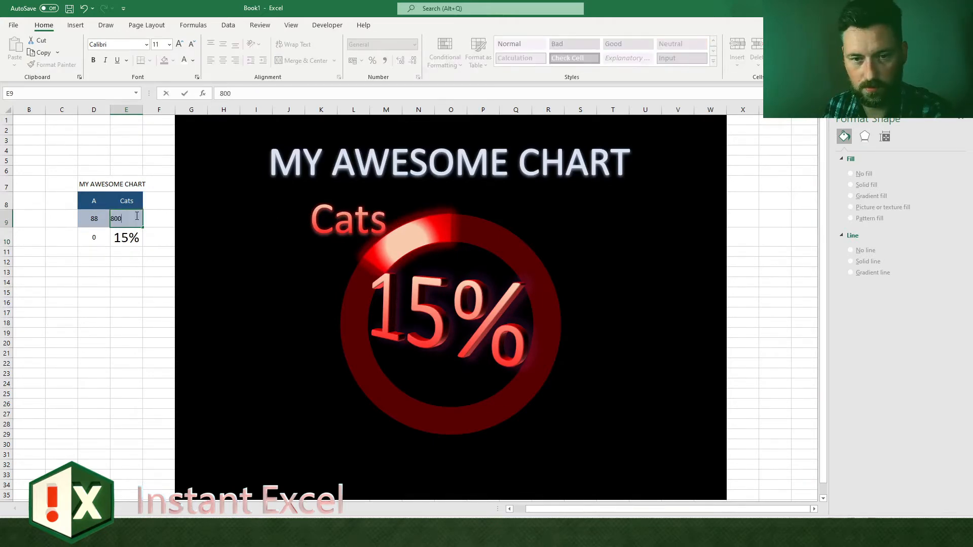
key("Return")
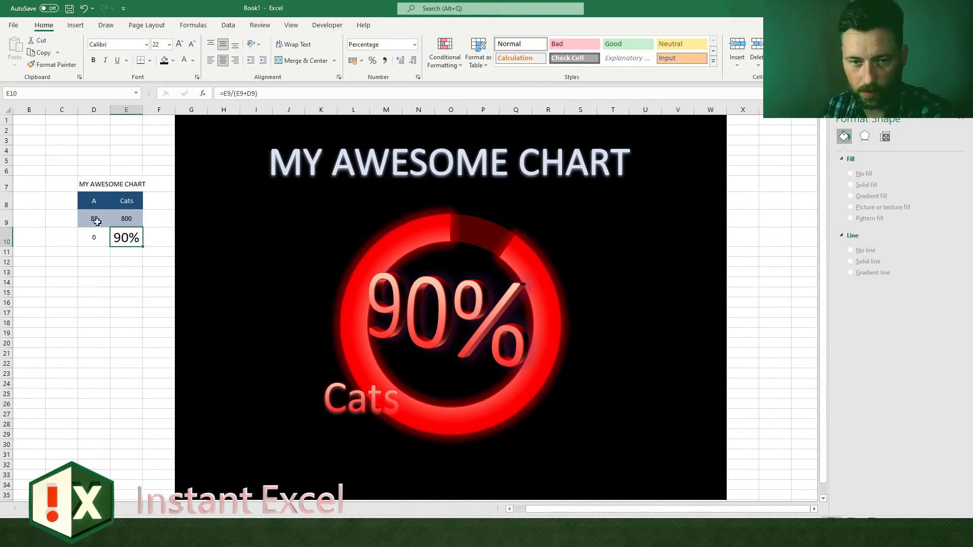
left_click(137, 220)
type("40")
key("Return")
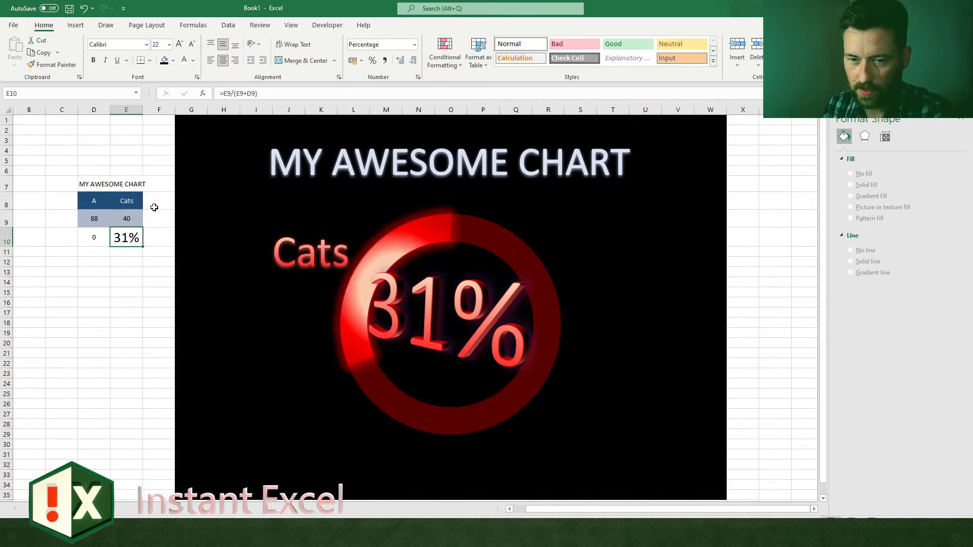
left_click(139, 217)
type("80")
key("Return")
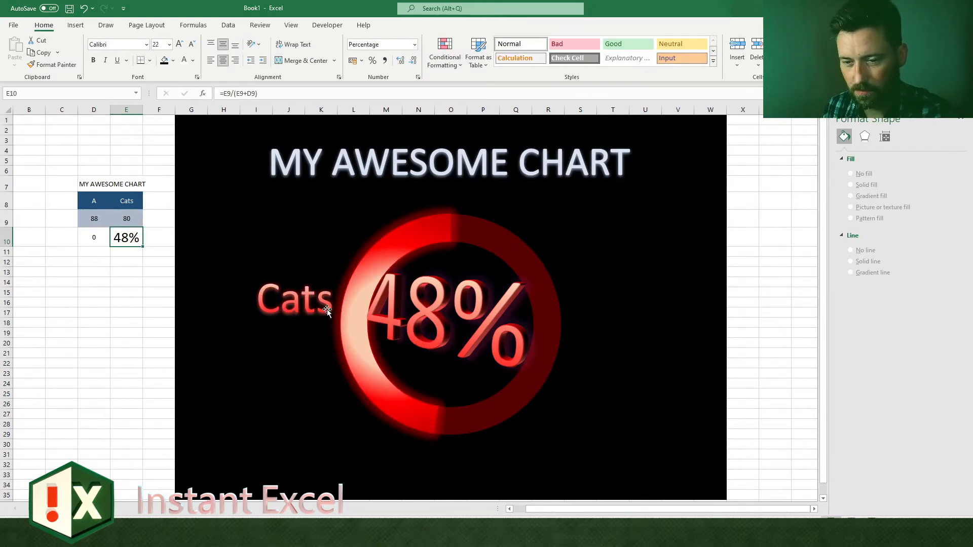
Step: Examine the percentage text box, the Cats label and the chart title, including the title's fill and effects settings
left_click(395, 308)
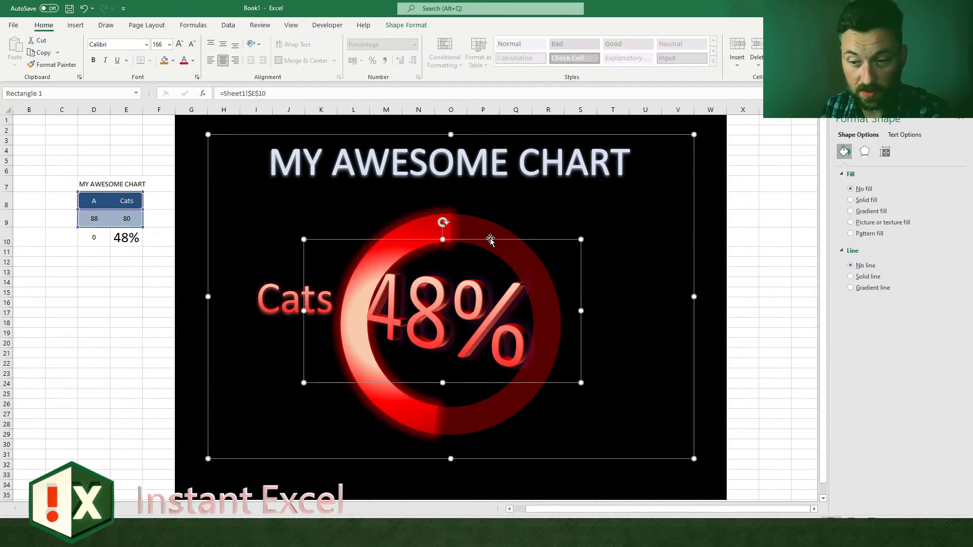
left_click(464, 169)
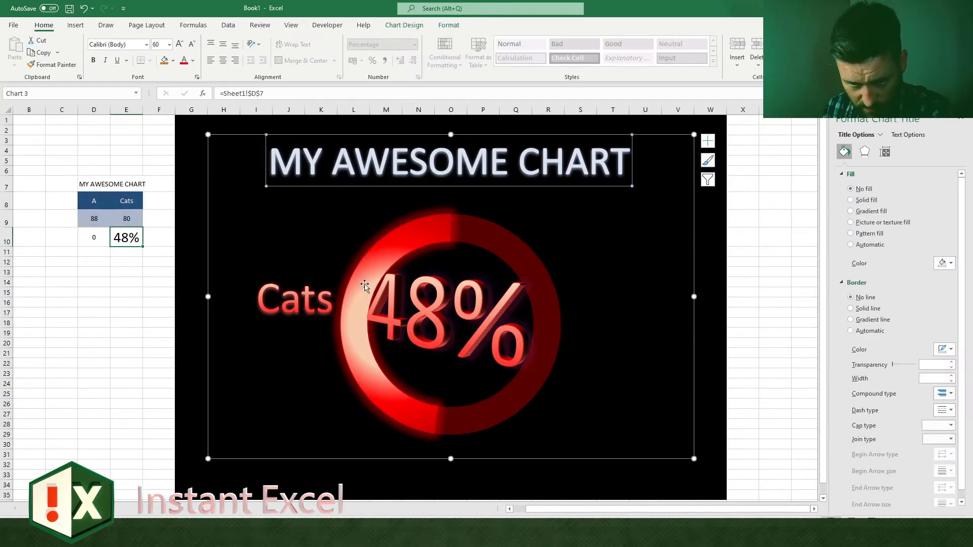
left_click(285, 312)
left_click(329, 172)
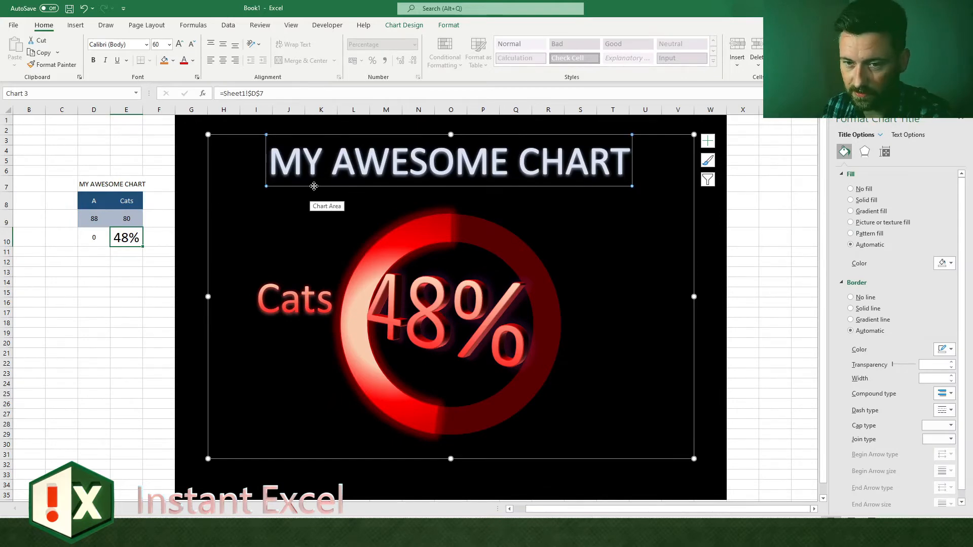
left_click(449, 25)
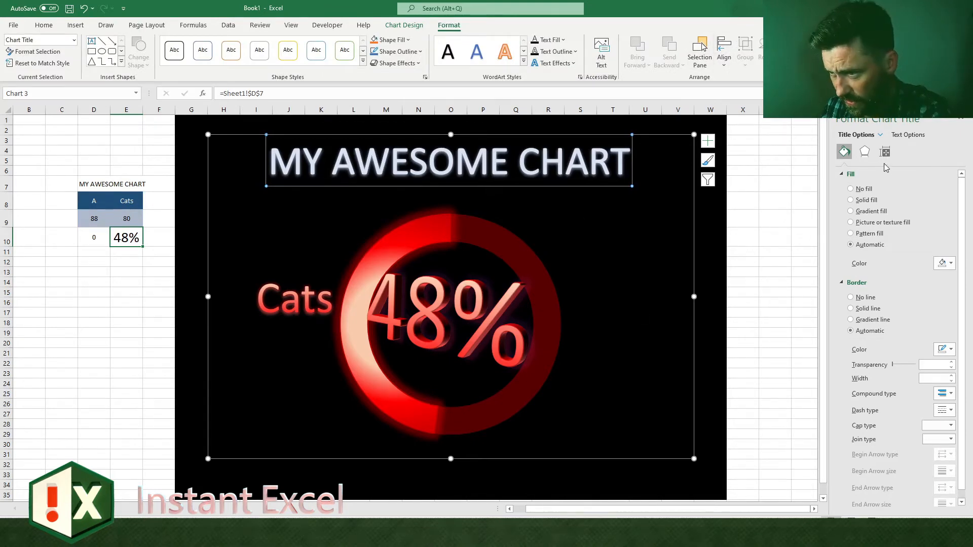
left_click(865, 152)
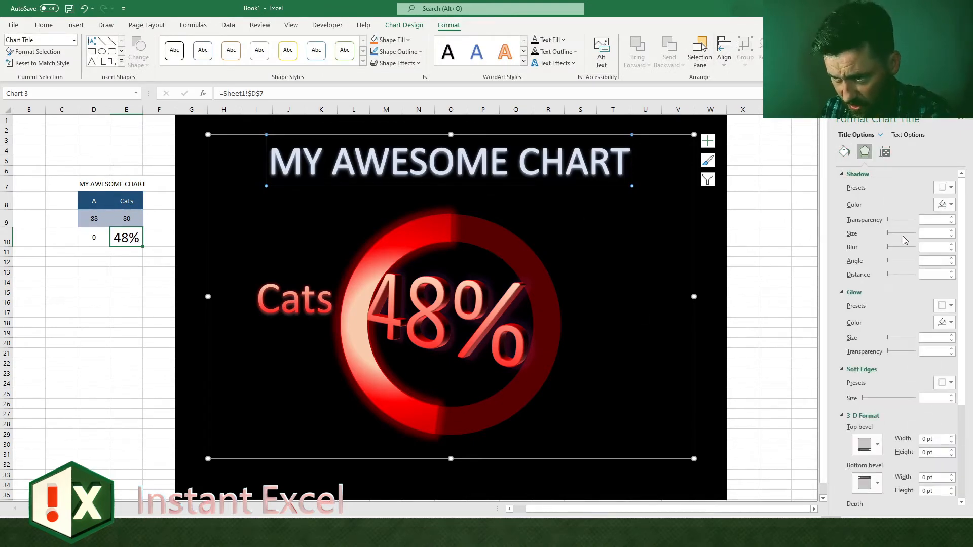
left_click(755, 302)
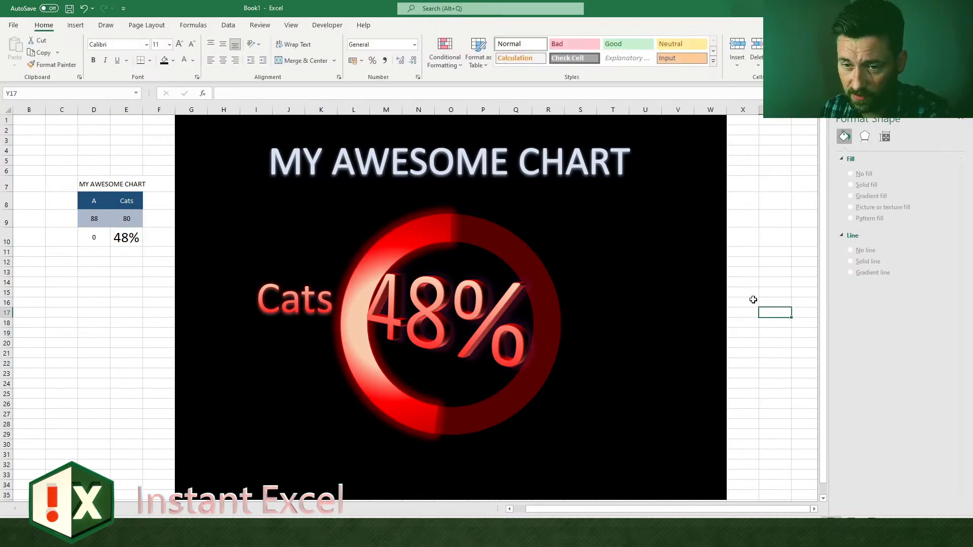
left_click(562, 178)
left_click(638, 175)
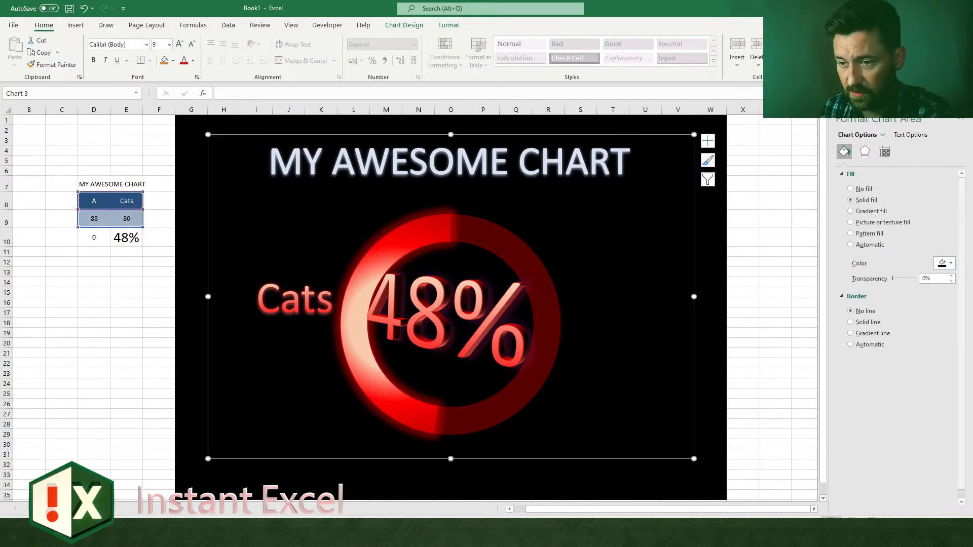
left_click(605, 175)
left_click(603, 187)
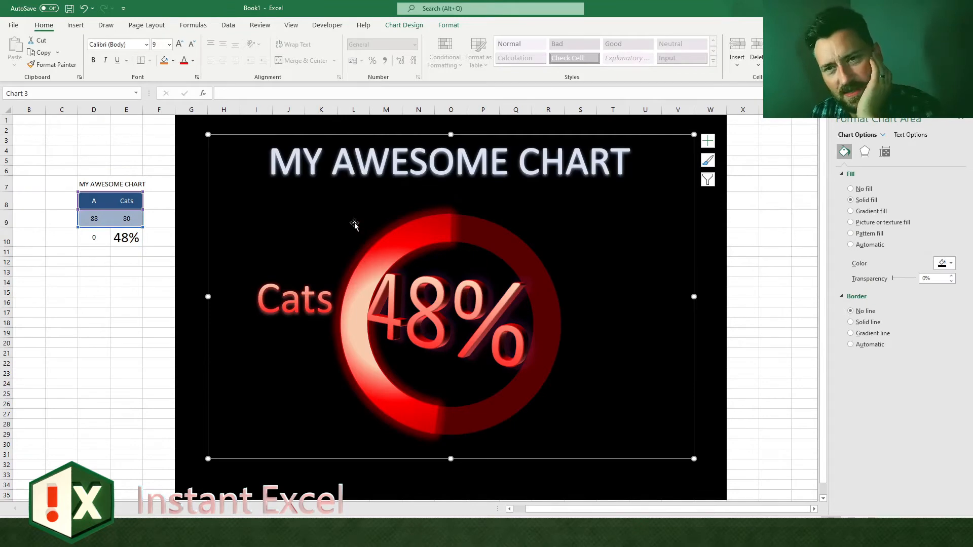
Step: Save the finished doughnut chart as a chart template named MY_BIG_RED_CIRCLE
left_click(399, 25)
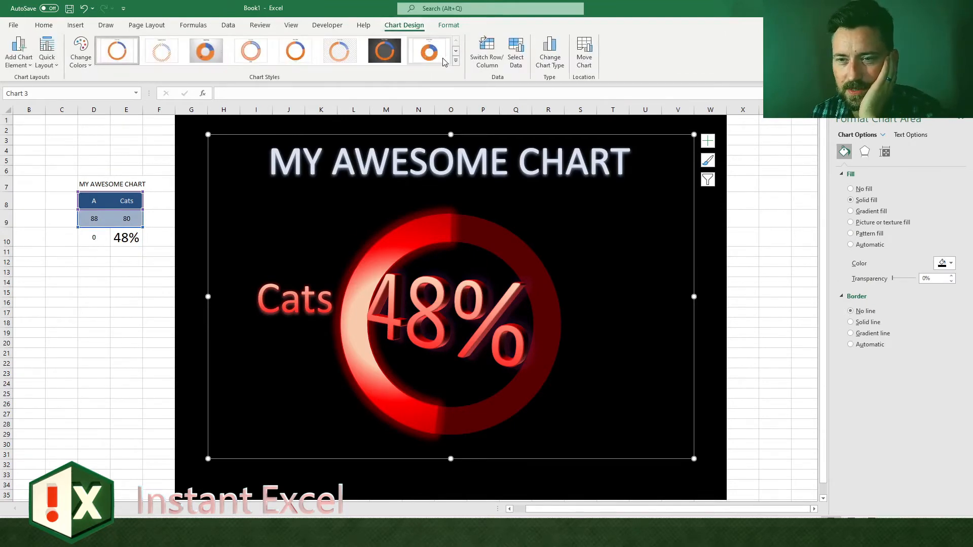
right_click(215, 160)
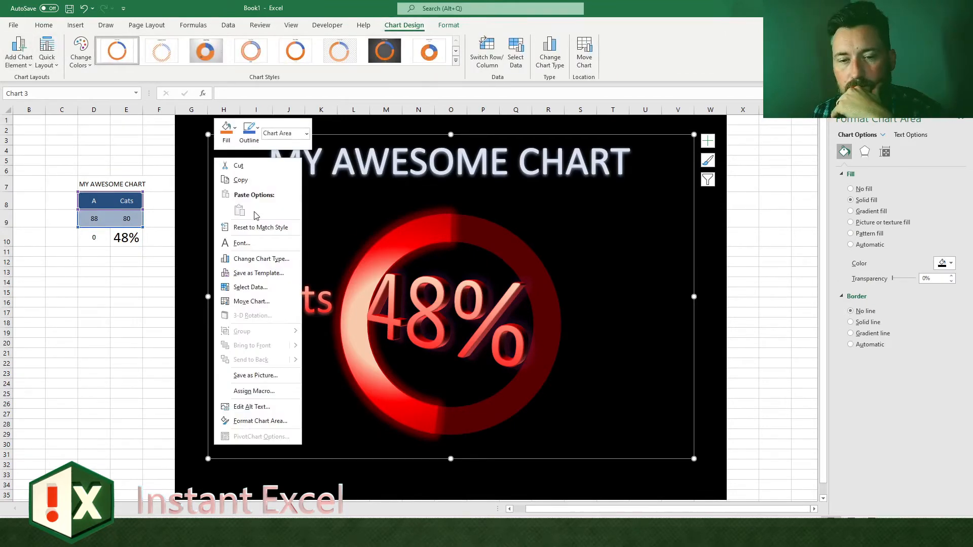
left_click(276, 274)
type("MY_BIG_RED_CIRCLE")
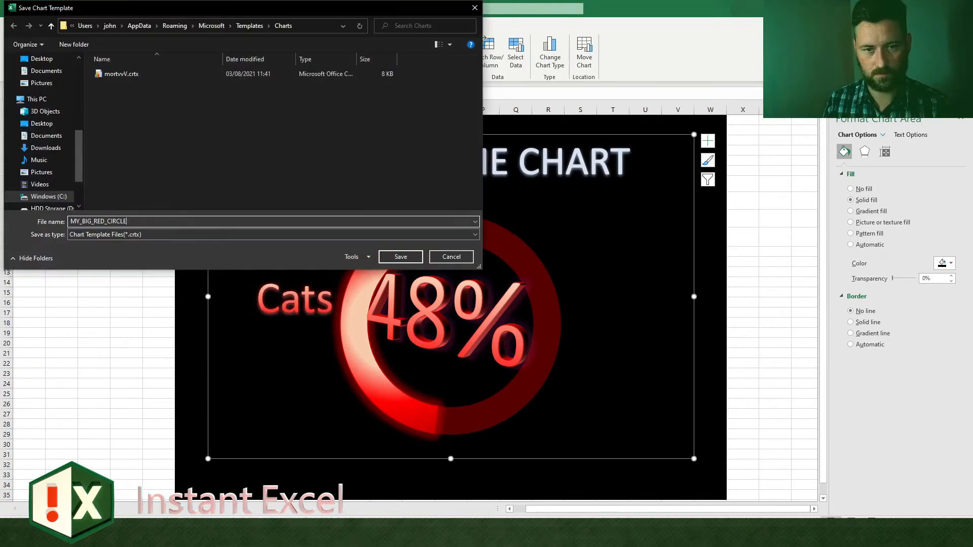
key("Return")
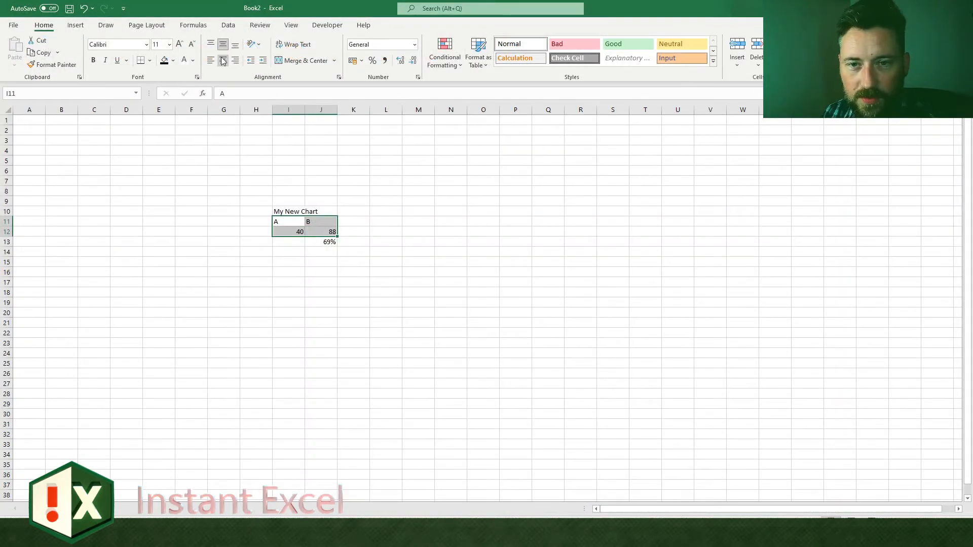
Step: In Book2, center the contents of I11:J12 and insert a 3-D pie chart from that data
left_click(223, 61)
left_click(329, 26)
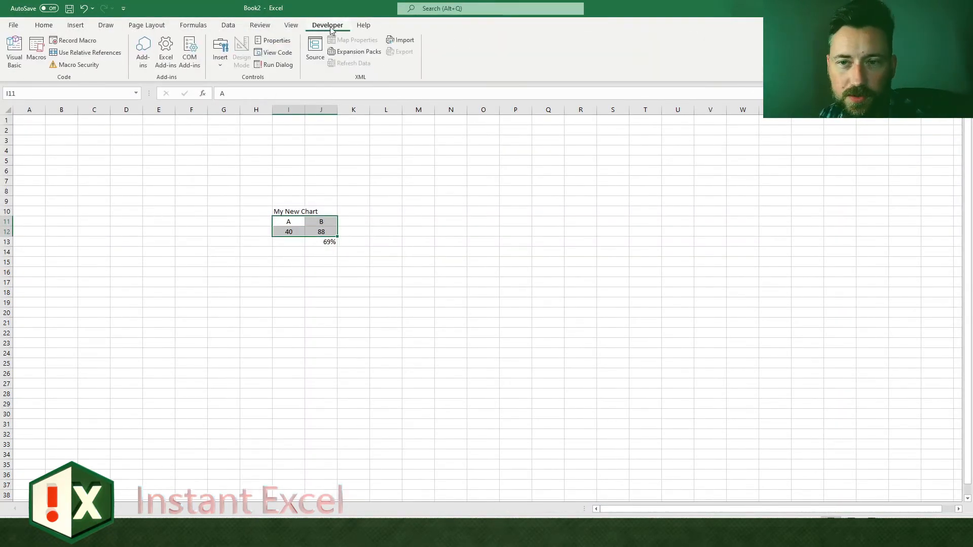
left_click(75, 25)
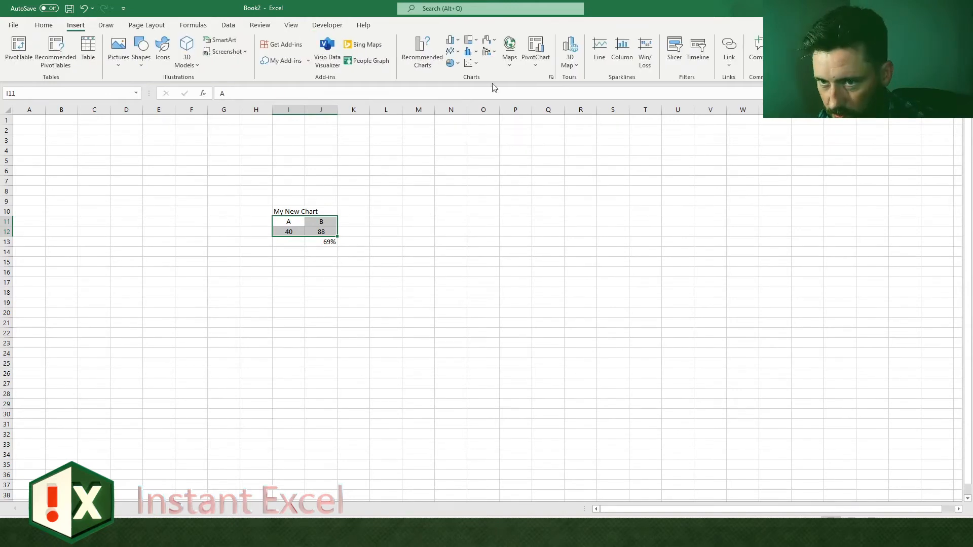
left_click(451, 62)
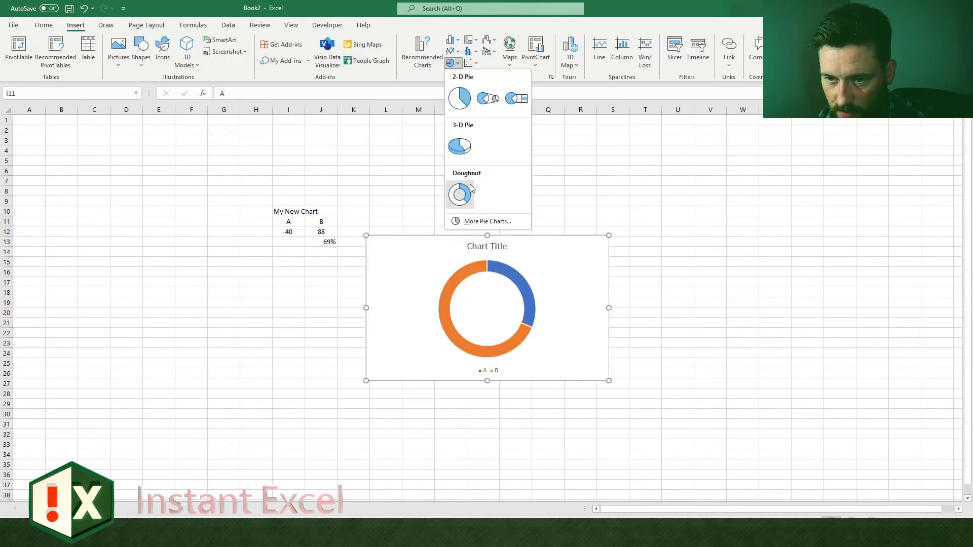
left_click(459, 146)
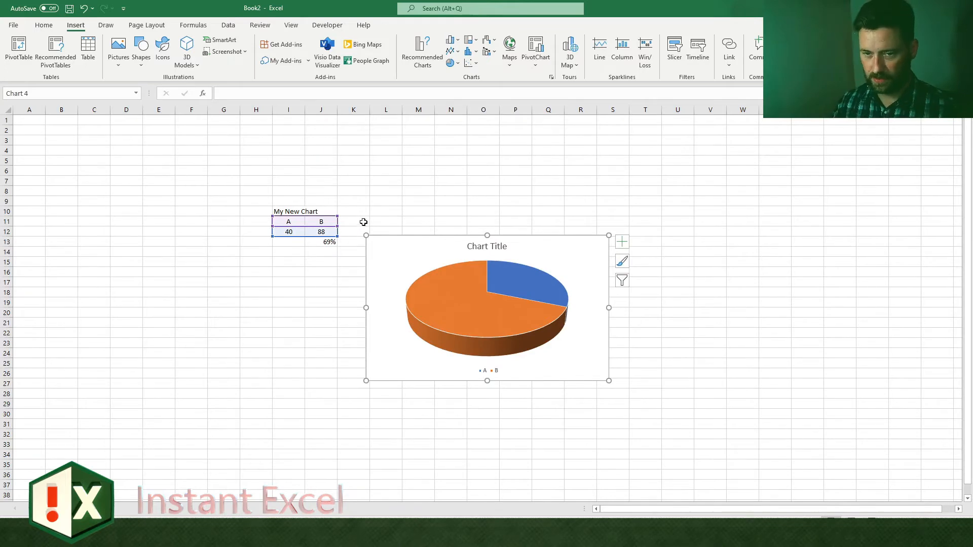
Step: Enlarge the pie chart and place it beside the data so that it covers about M6:T34
left_click_drag(365, 237, 370, 186)
left_click_drag(609, 381, 629, 480)
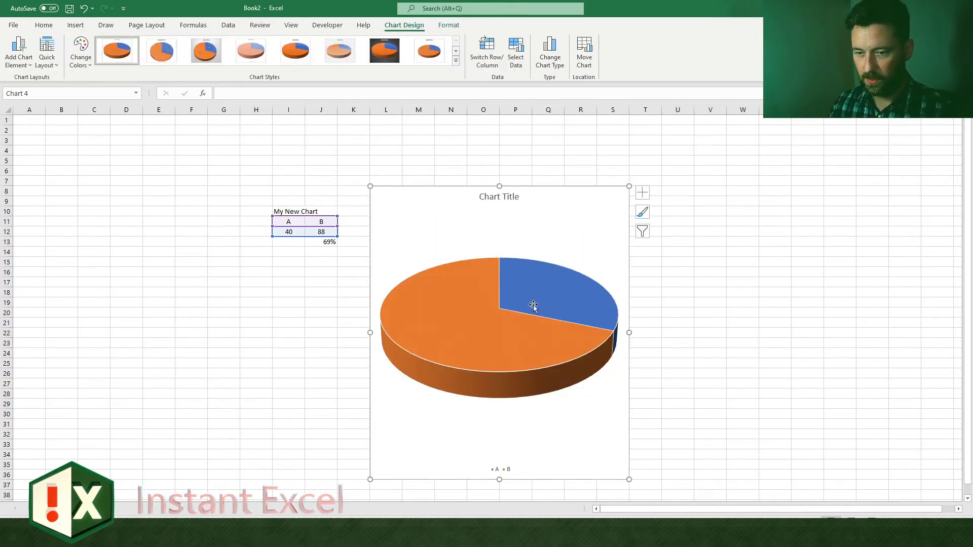
left_click_drag(509, 181, 542, 161)
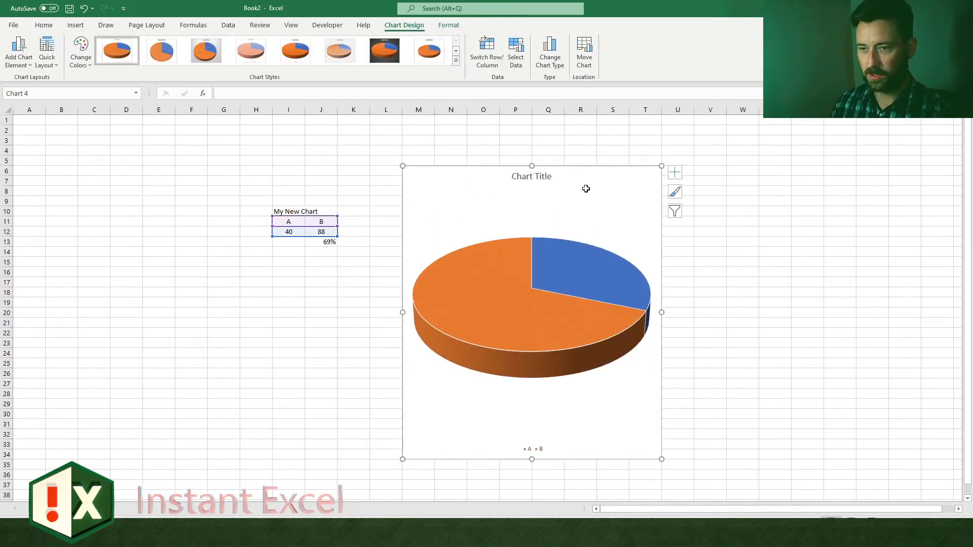
Step: Change the pie chart's type to the saved red circle template
right_click(613, 197)
left_click(635, 239)
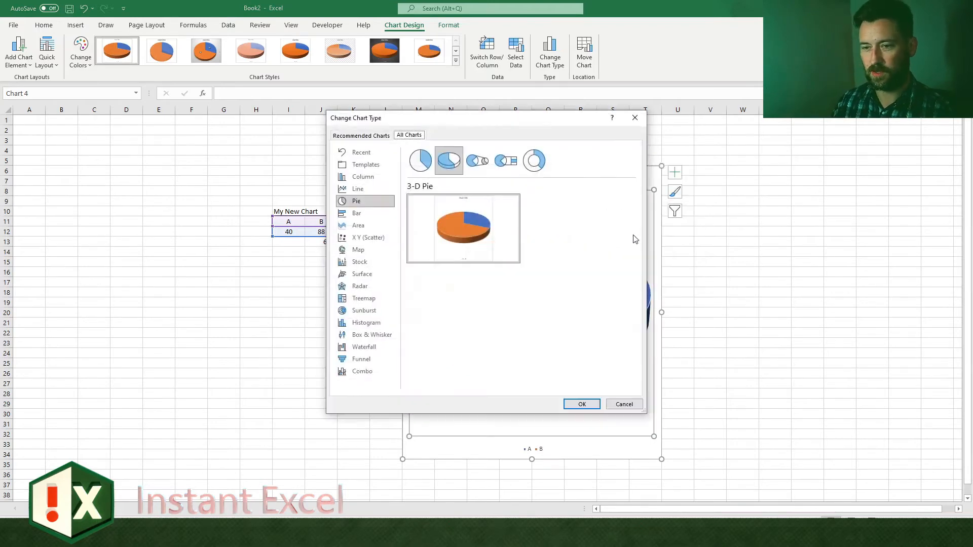
left_click(366, 164)
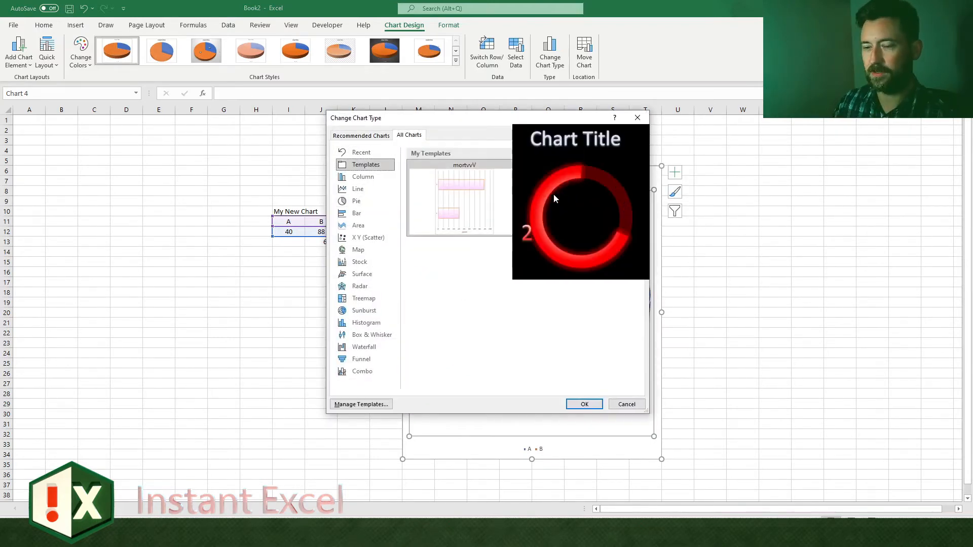
left_click(577, 404)
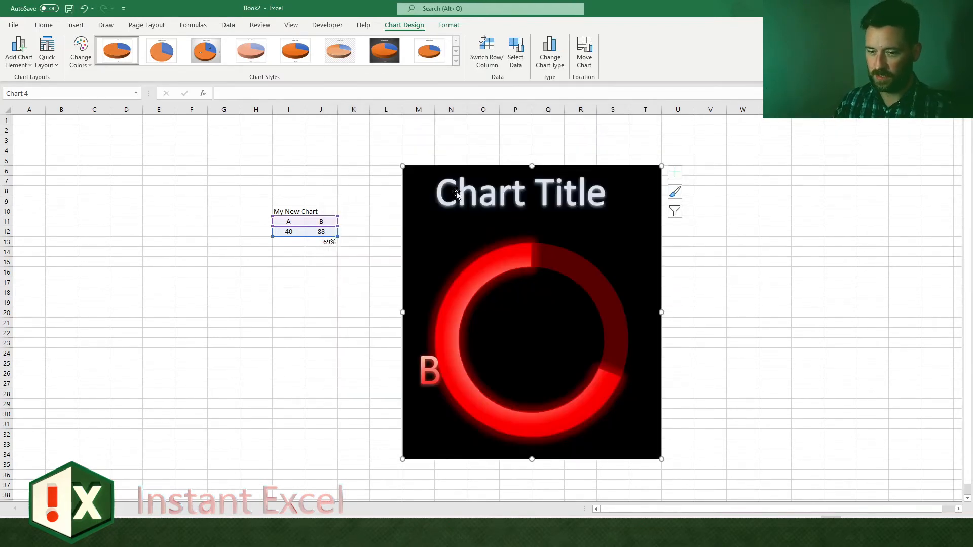
Step: Resize the templated doughnut chart to a wider shape spanning about L5:X32
left_click_drag(404, 167, 369, 156)
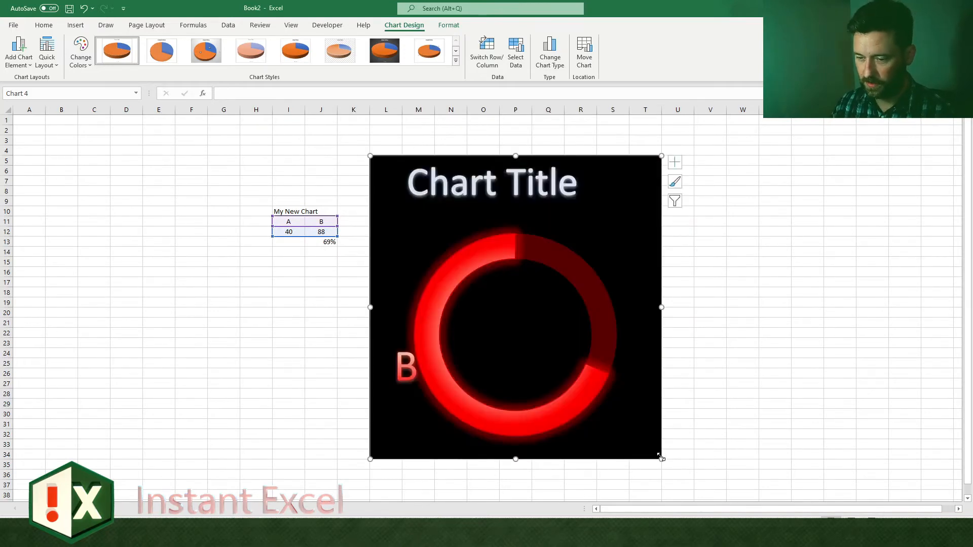
left_click_drag(662, 459, 791, 439)
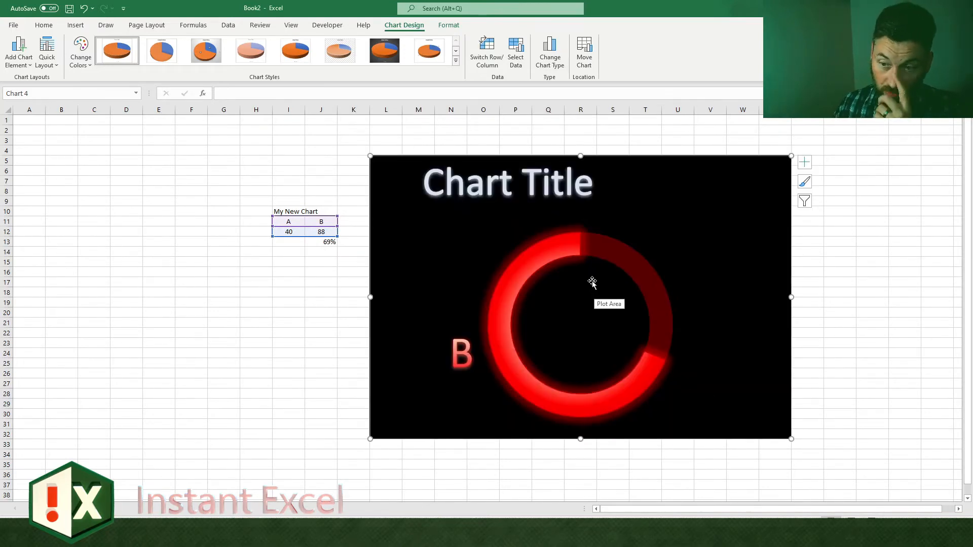
left_click(583, 325)
left_click(414, 249)
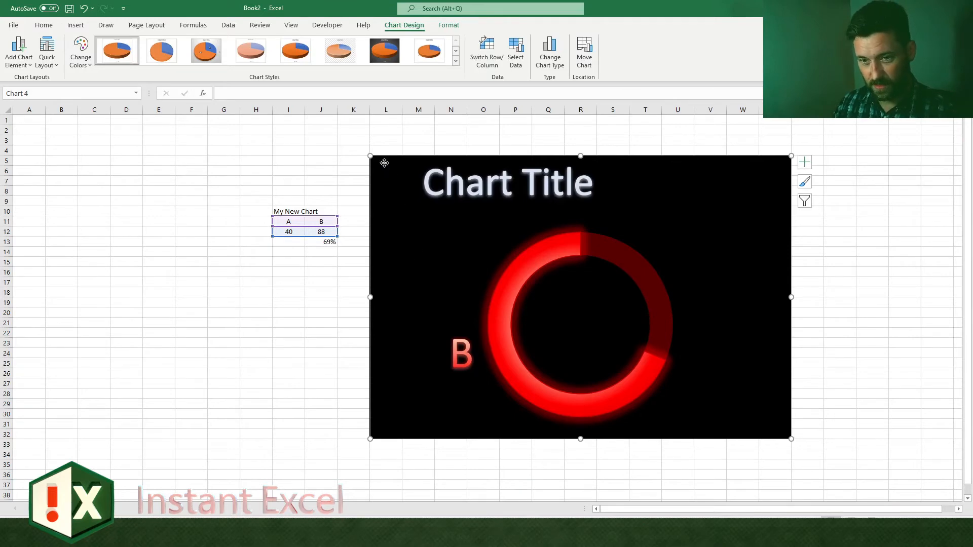
left_click(549, 323)
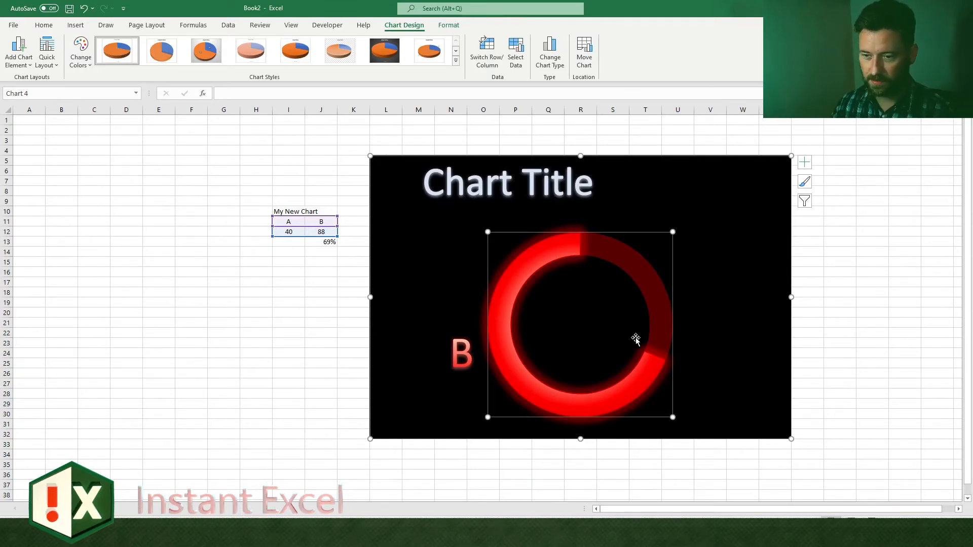
left_click(747, 336)
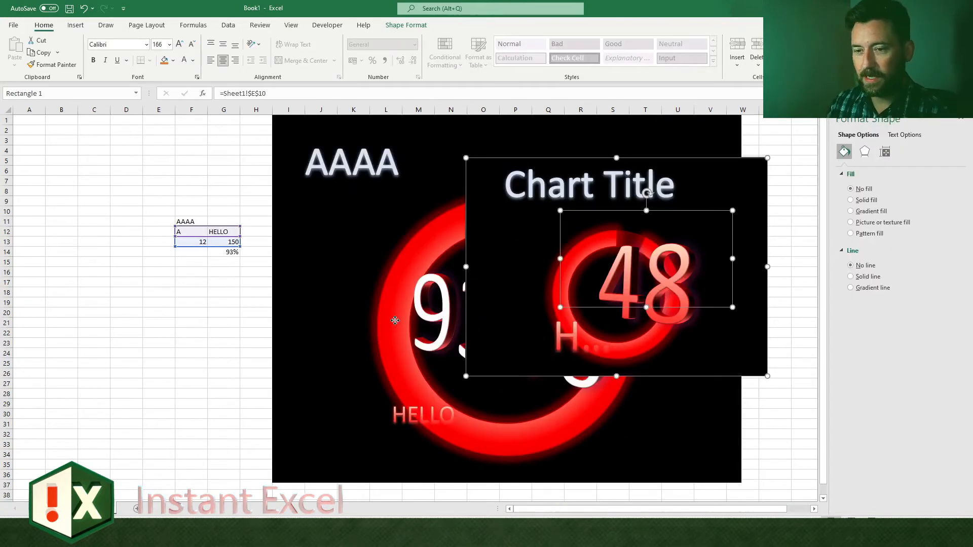
Step: Switch to Book1 and move the smaller overlapping doughnut chart slightly down and to the right
left_click(395, 320)
left_click(594, 185)
left_click_drag(595, 159, 615, 181)
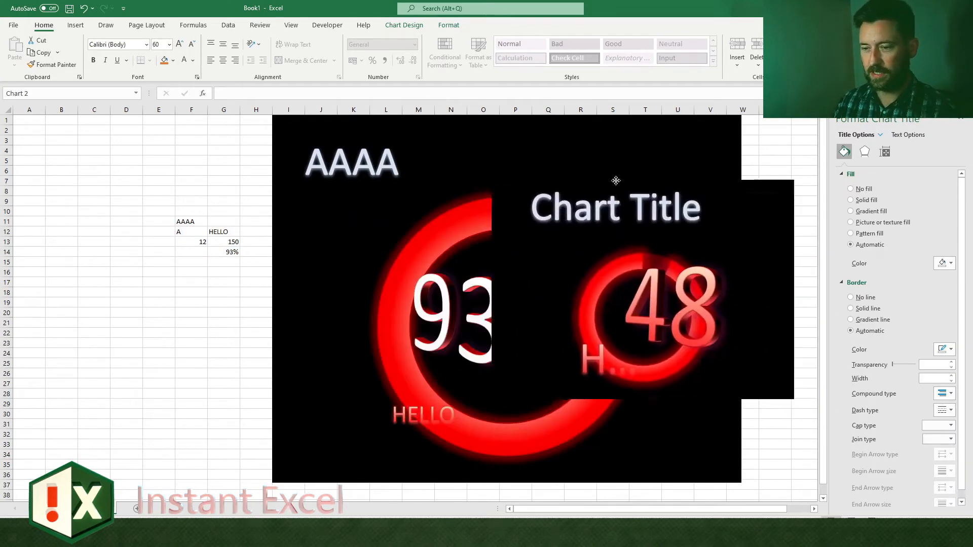
Step: Check which cells the two charts' percentage text boxes are linked to, and view the formula in G14
left_click(651, 292)
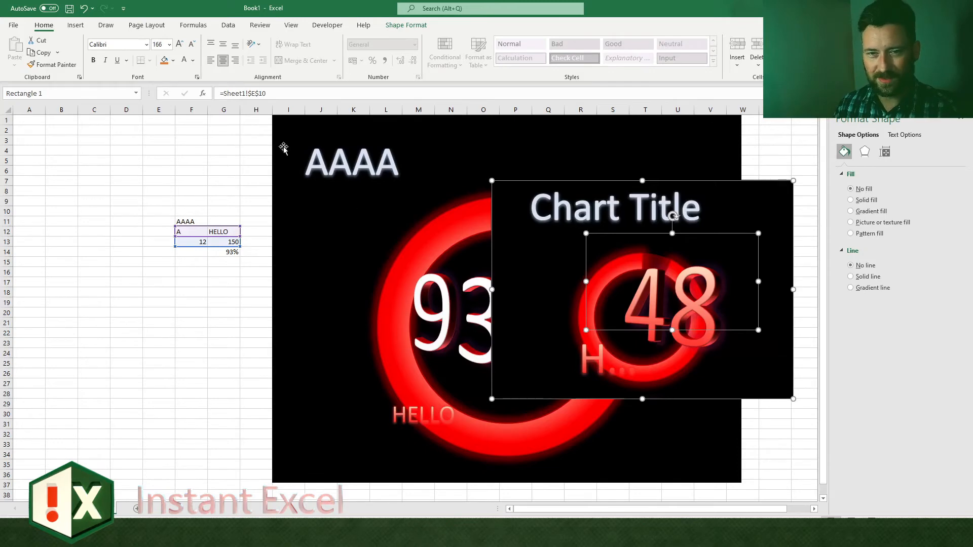
left_click(436, 314)
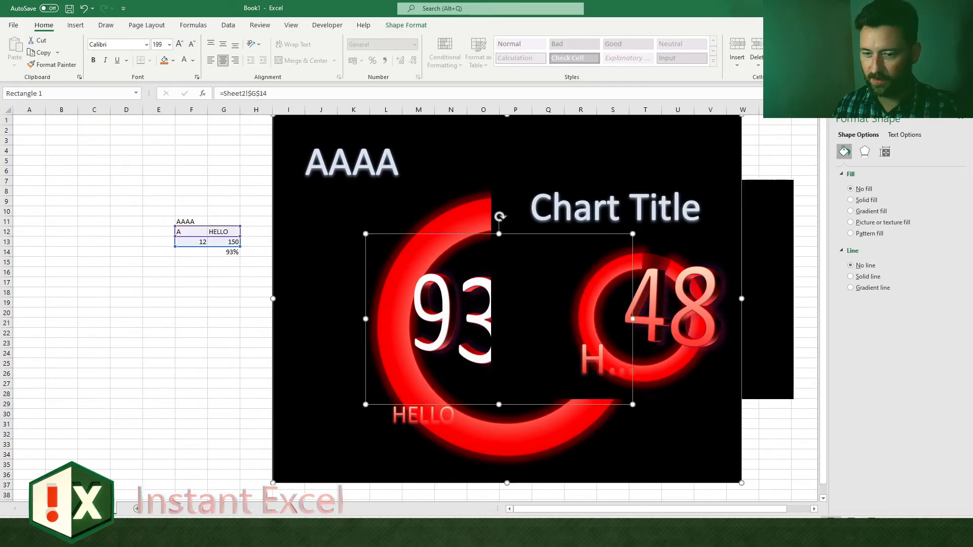
left_click(202, 311)
left_click(224, 252)
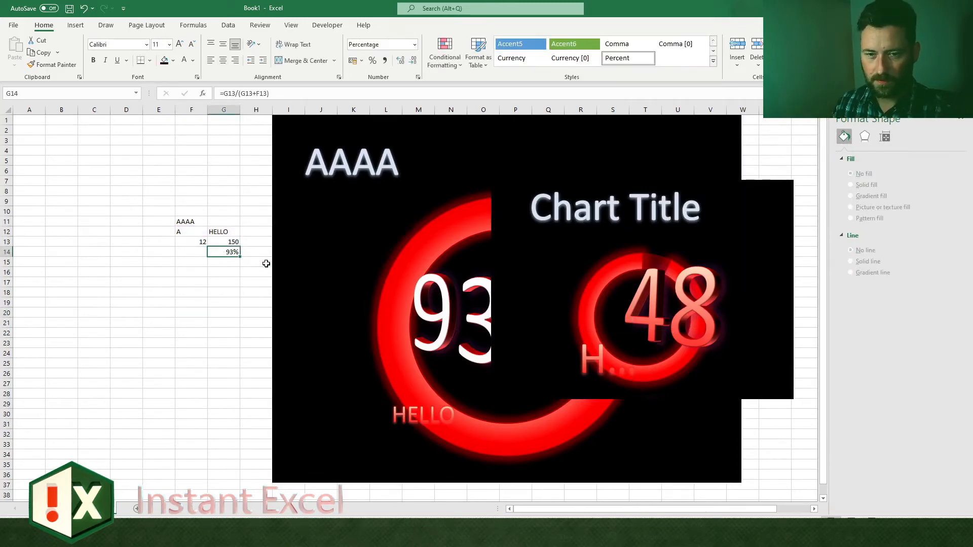
Step: In the MY AWESOME CHART sheet, check the cell linked to the percentage text box and nudge the box slightly right and down
left_click(200, 234)
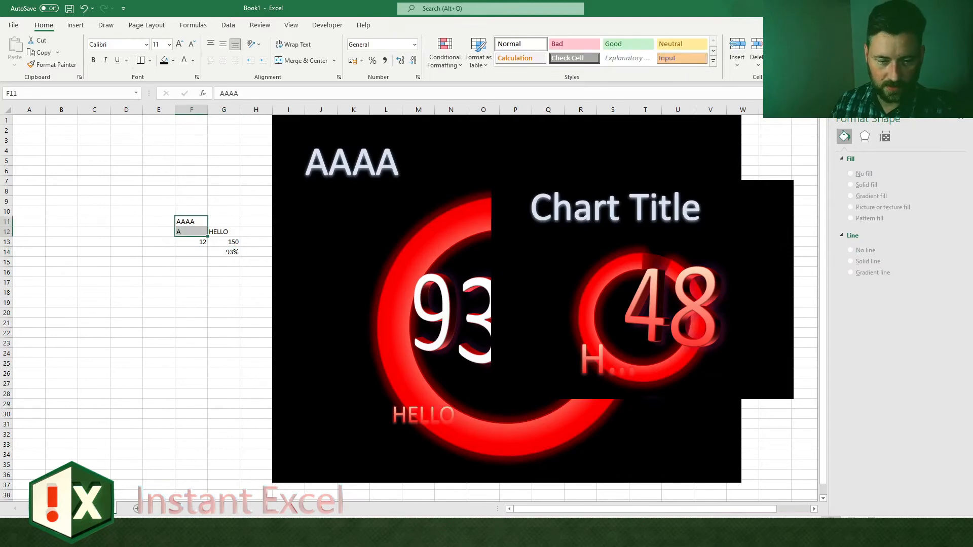
left_click(194, 373)
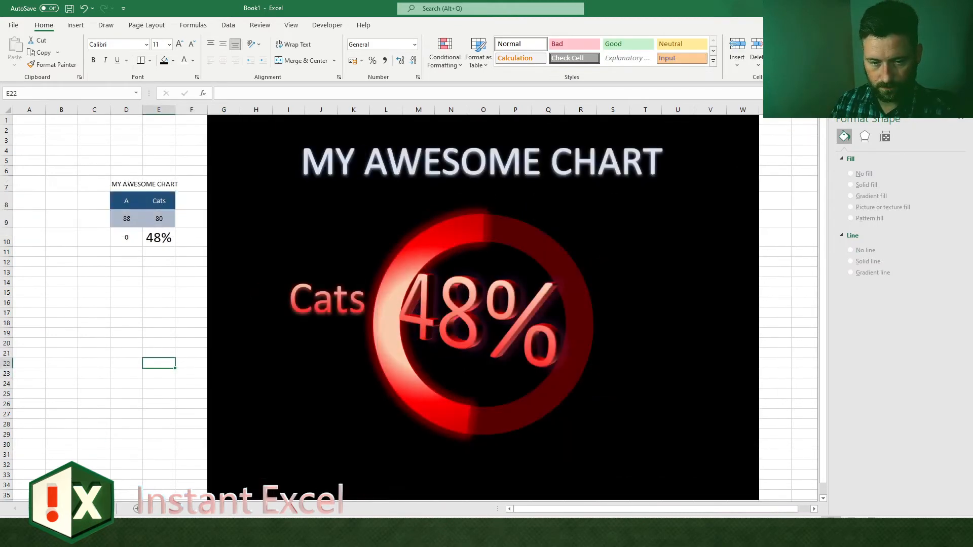
left_click(154, 416)
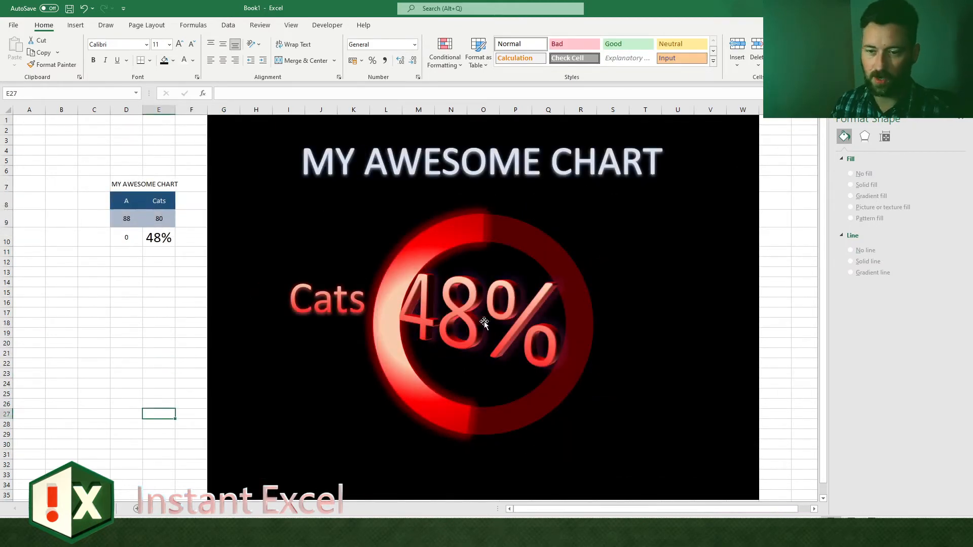
left_click(365, 322)
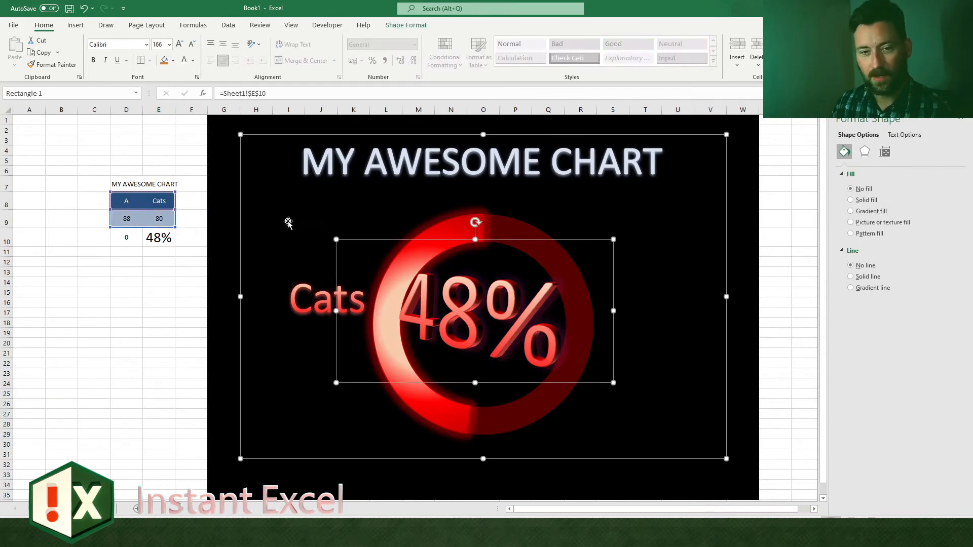
left_click(161, 238)
left_click(455, 241)
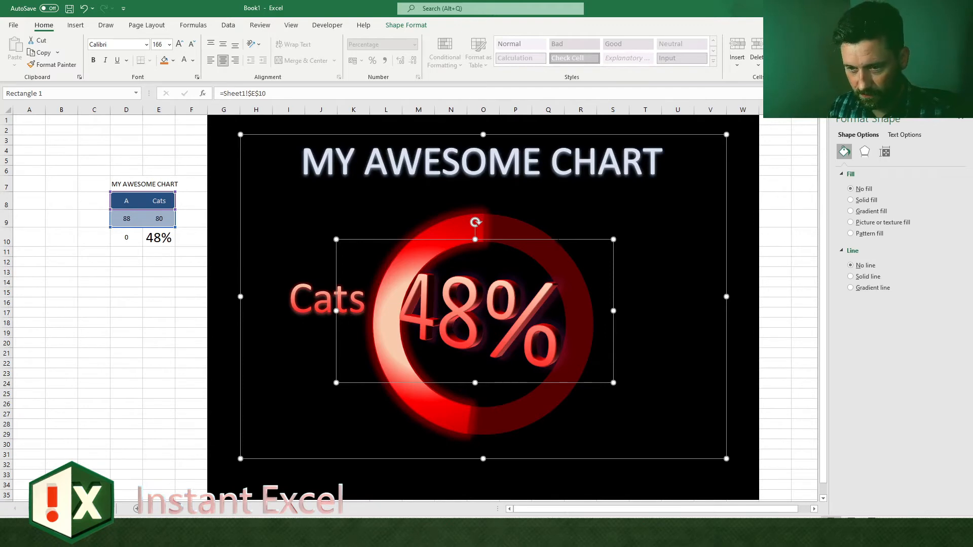
mouse_move(507, 240)
left_mouse_down()
mouse_move(493, 250)
mouse_move(497, 242)
mouse_move(510, 263)
mouse_move(523, 230)
left_mouse_up()
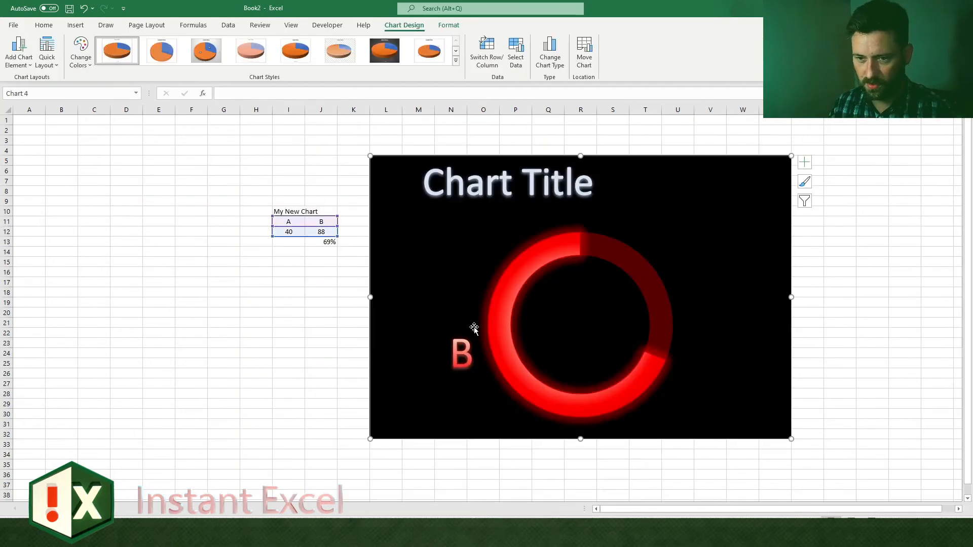
left_click(571, 289)
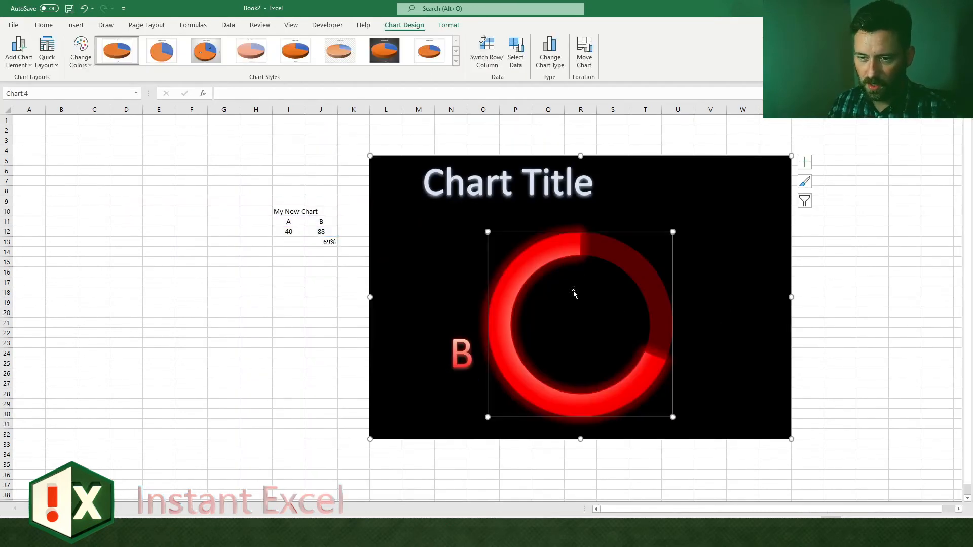
Step: In Book2, enter a formula in E10 that references the percentage in J13, feeding the chart's linked percentage text box
left_click(617, 159)
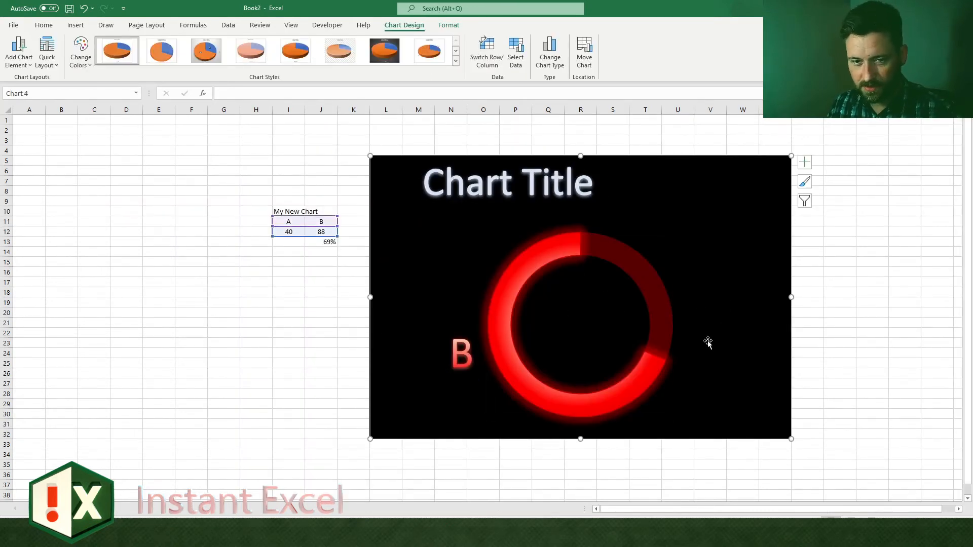
left_click_drag(124, 193, 154, 185)
left_click(174, 156)
key("Down")
key("Down")
key("Down")
key("Down")
key("Down")
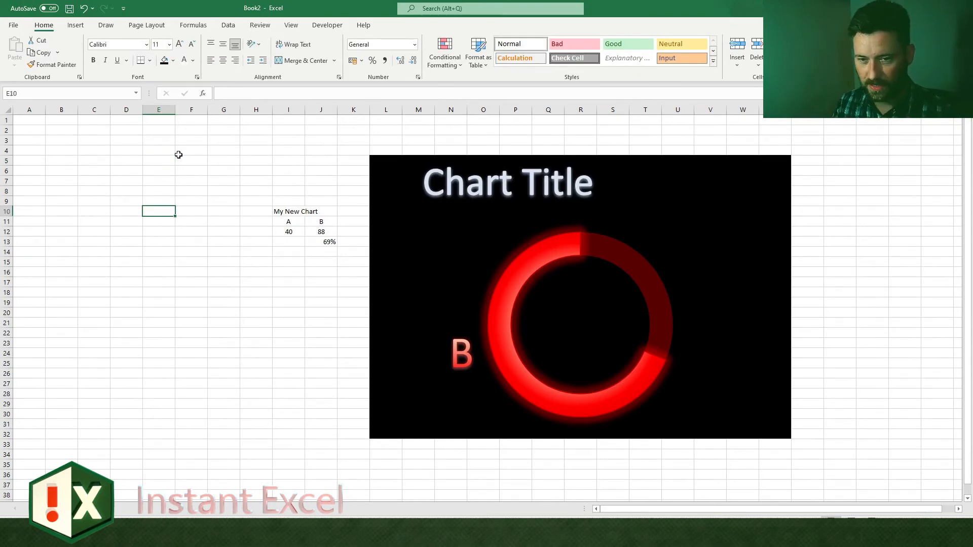
type("=")
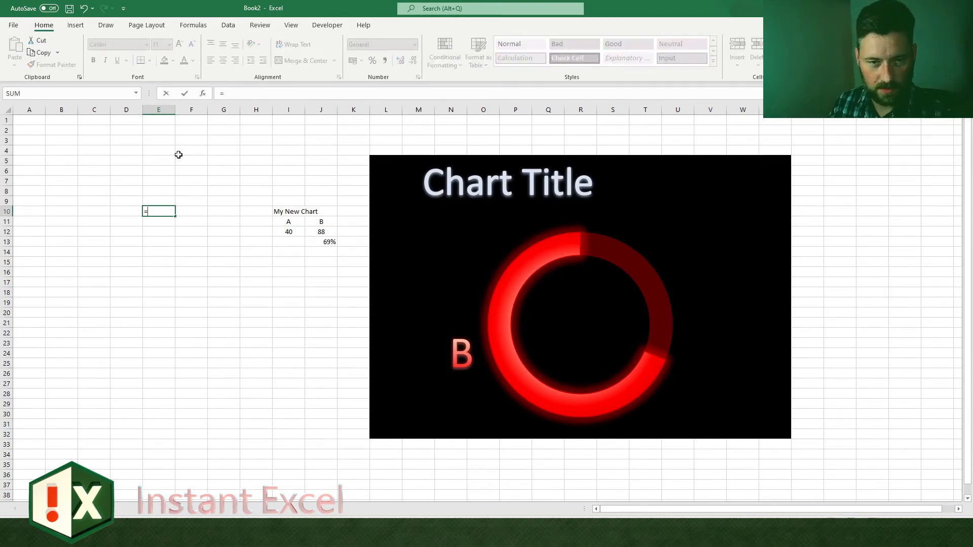
left_click(329, 241)
key("Return")
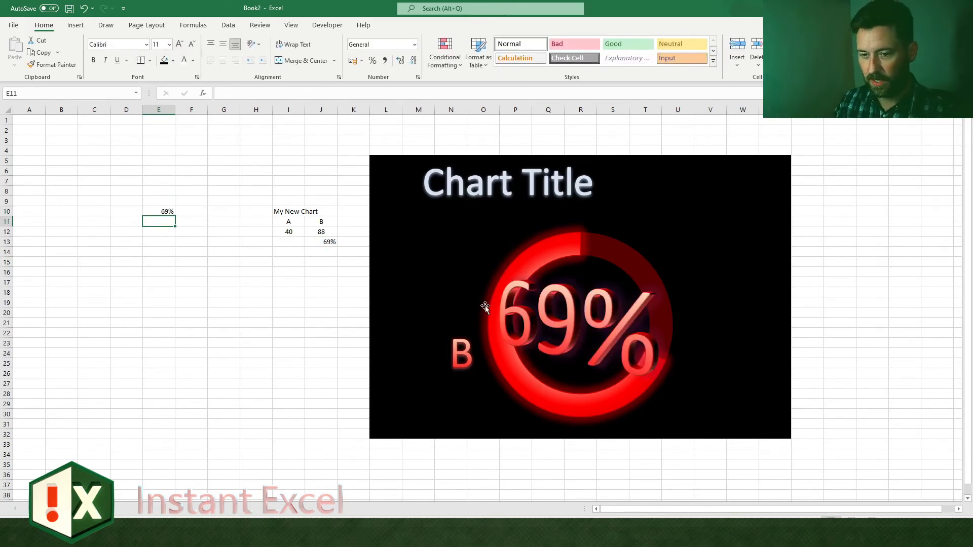
Step: Rename the category heading in J11 as "CAT b" and reduce the chart's category label font by two sizes
left_click(330, 223)
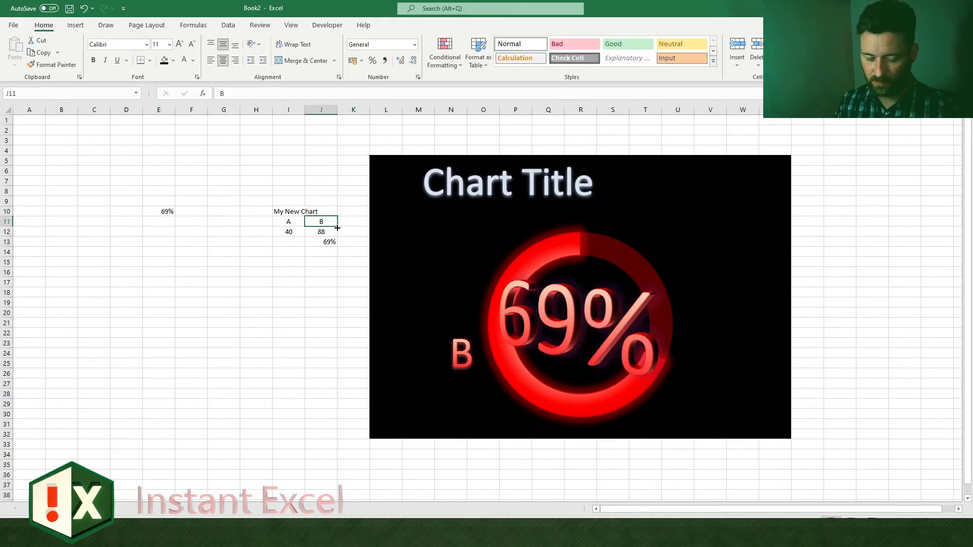
type("CAT b")
key("Return")
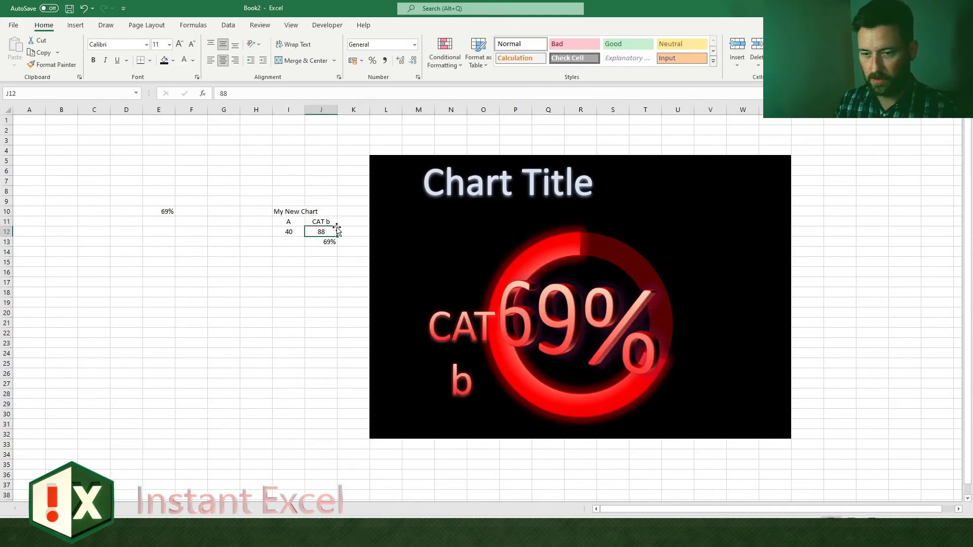
left_click(458, 342)
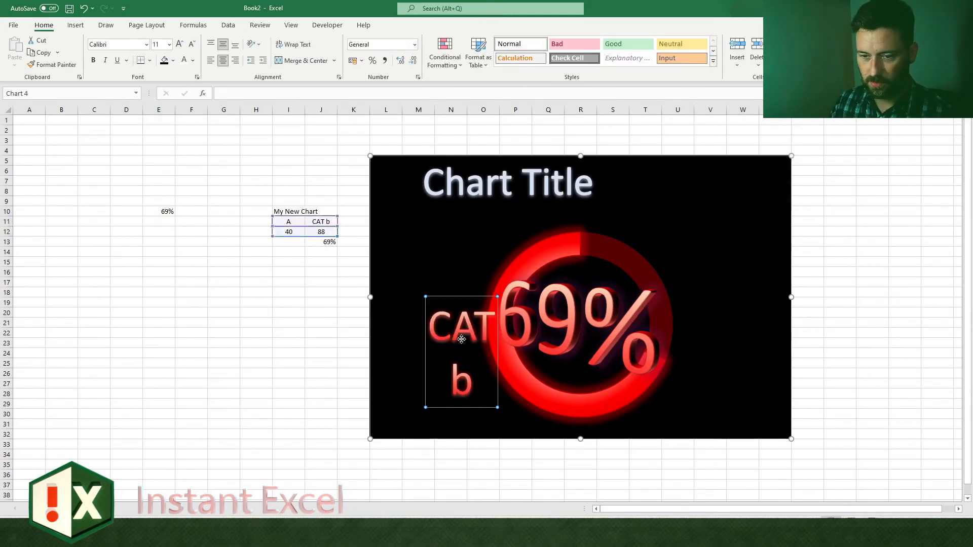
left_click(193, 44)
left_click(193, 45)
left_click(224, 252)
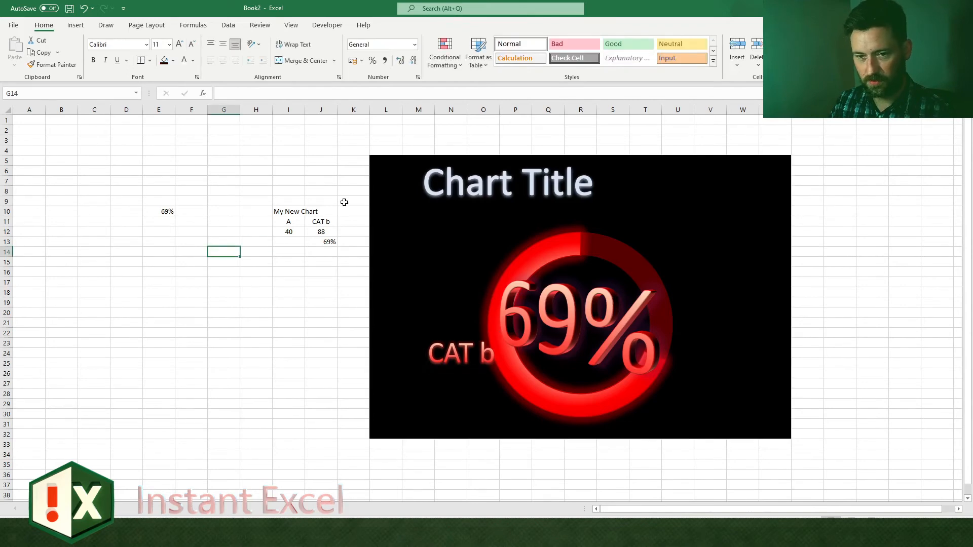
Step: Change the chart data to 180 in J12 and 500 in I12
left_click(328, 233)
type("180")
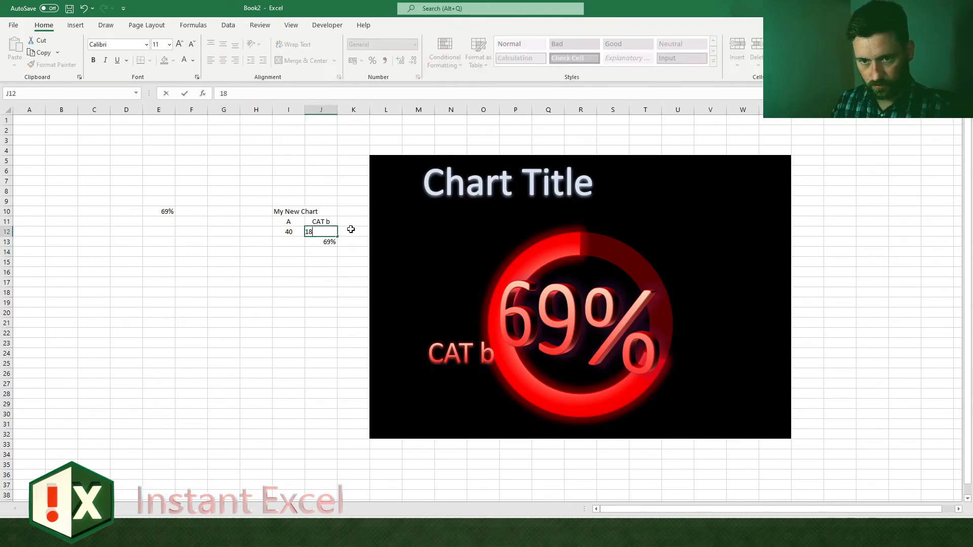
key("Return")
key("Up")
key("Left")
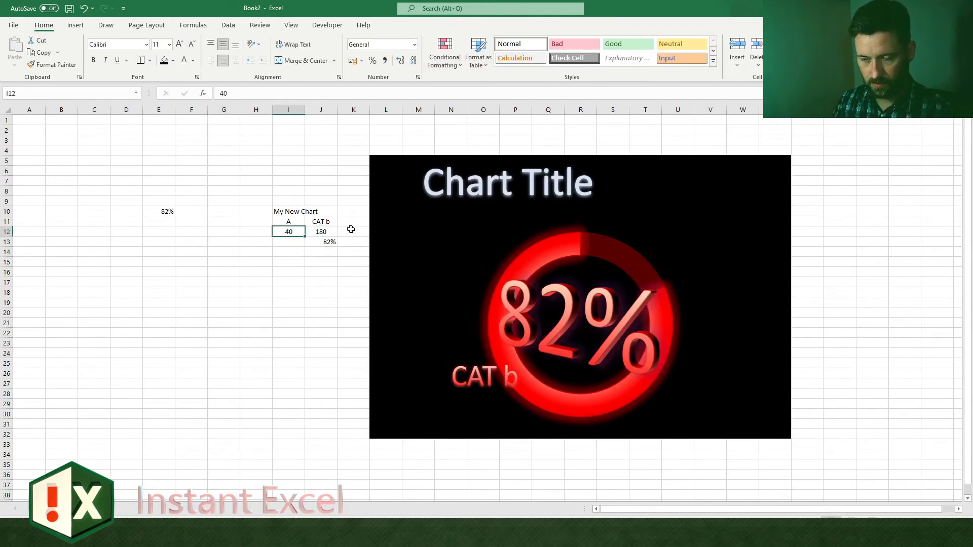
type("500")
key("Return")
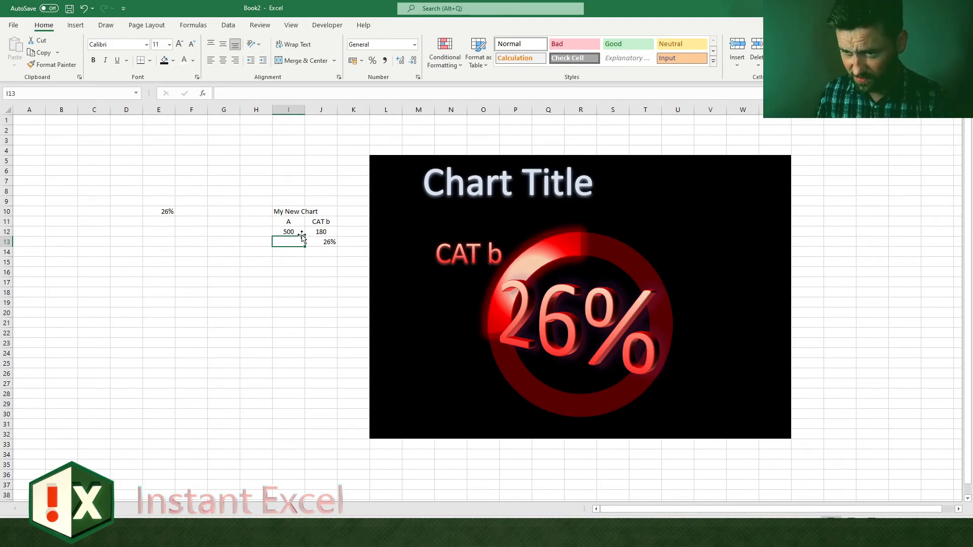
Step: Rename the category heading in J11 as "Views" and link the chart title to the name in I10
scroll(619, 455, "right", 3)
left_click(710, 262)
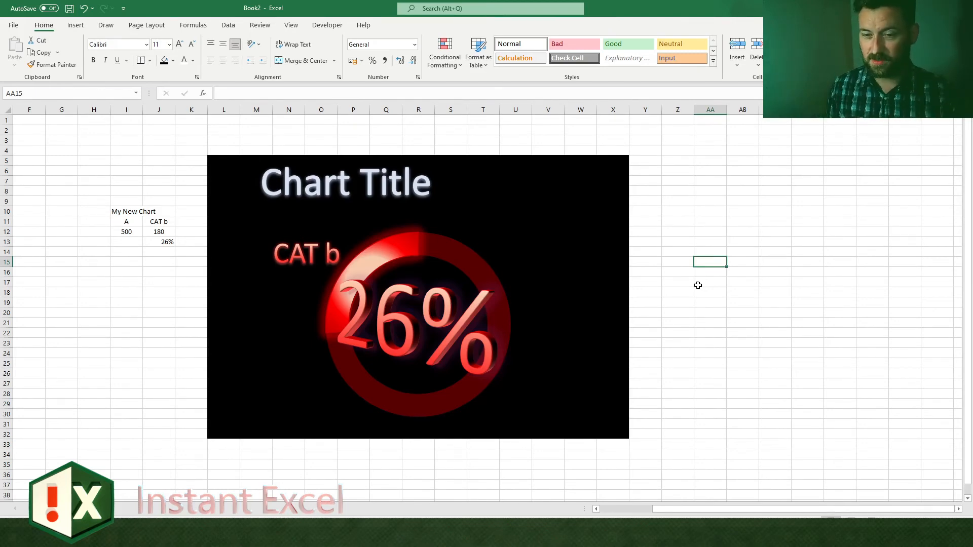
left_click(158, 242)
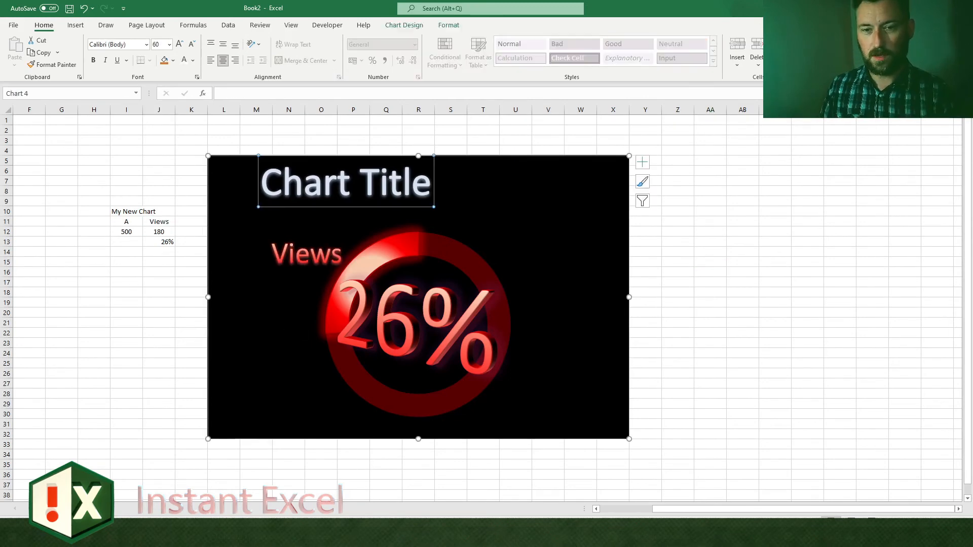
left_click(259, 93)
type("=")
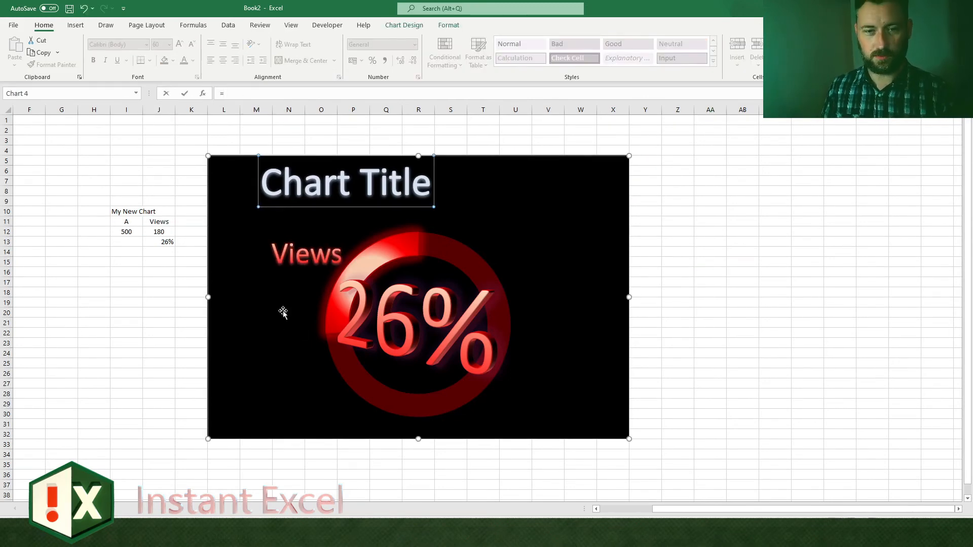
left_click(130, 209)
key("Return")
left_click(159, 201)
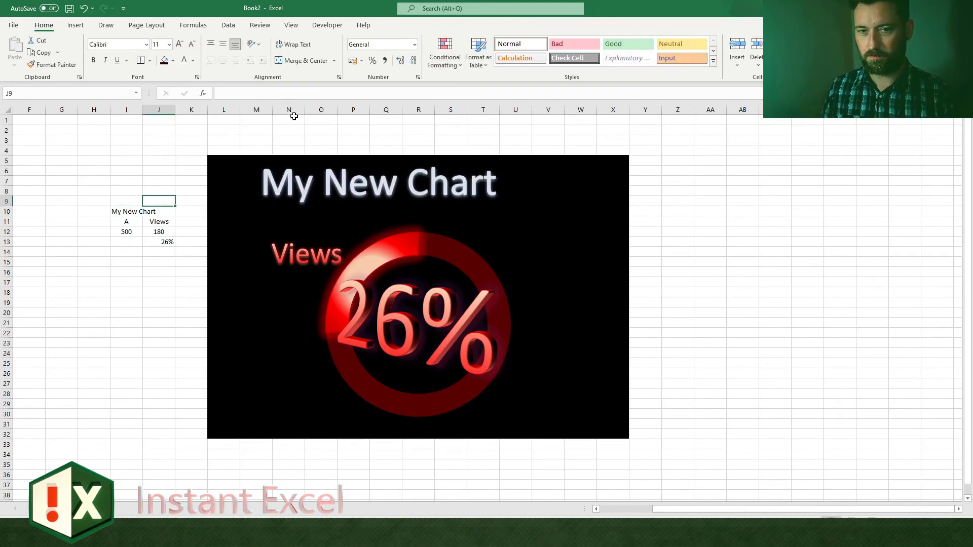
left_click(289, 130)
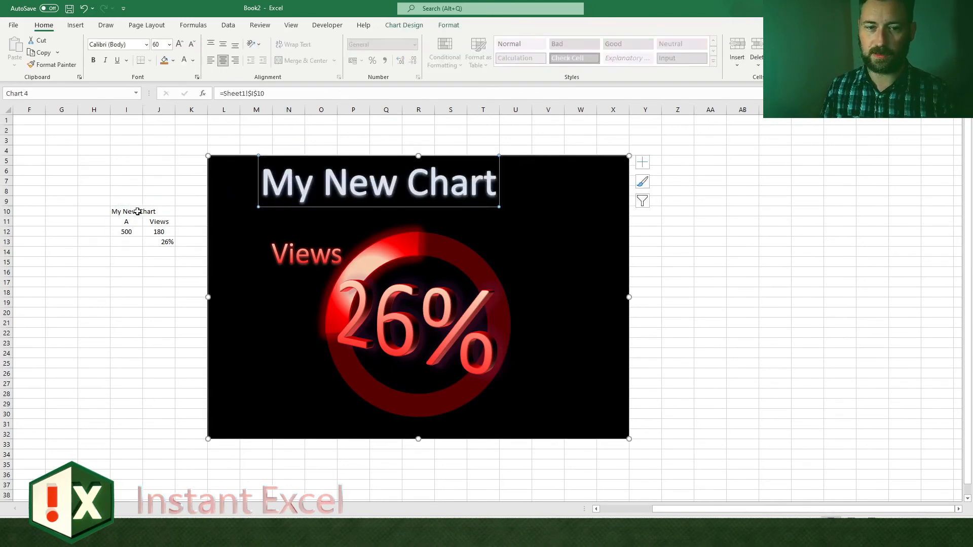
Step: Replace the chart name in I10 with "O_o"
left_click(134, 212)
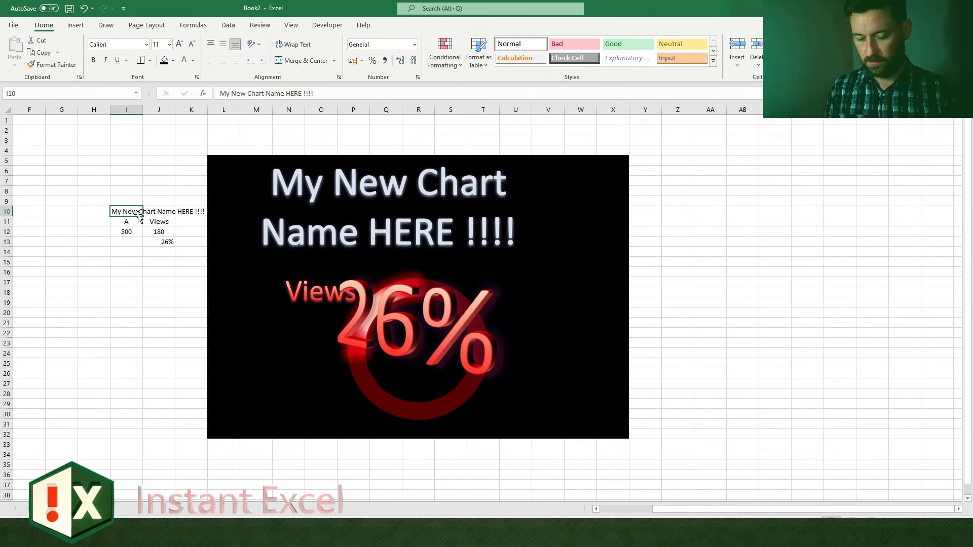
type("O_o")
key("Return")
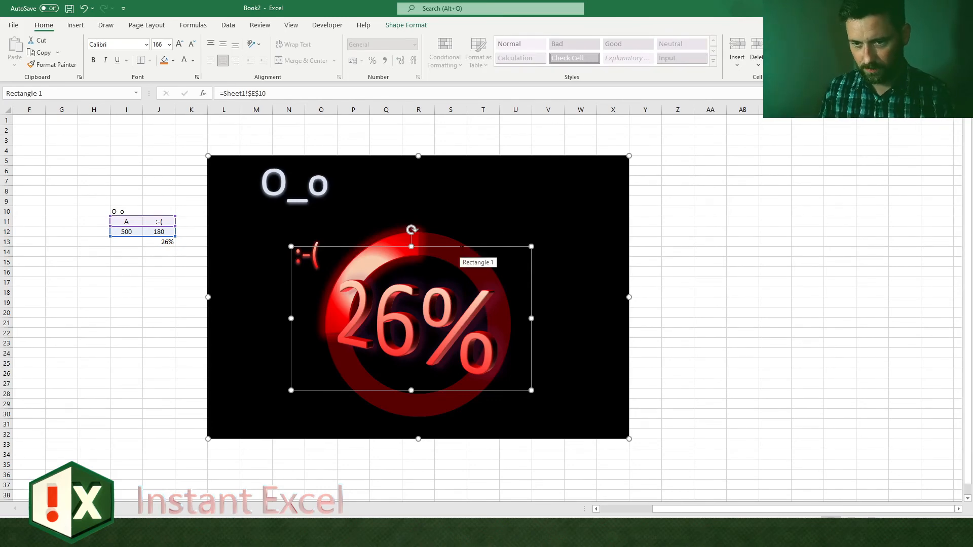
Step: Narrow the percentage text box, reduce its font size to 96 and move it to the centre of the doughnut ring
left_click_drag(531, 388, 472, 355)
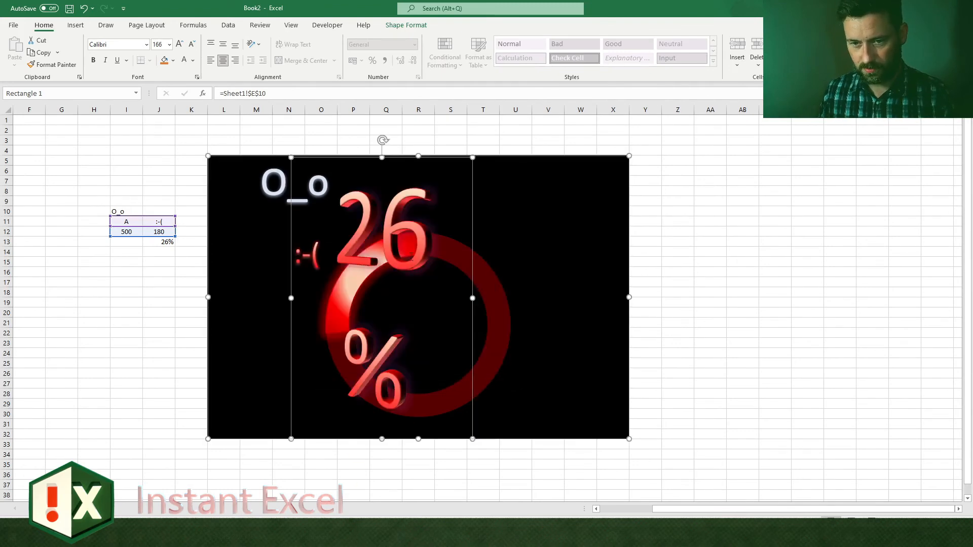
left_click(191, 45)
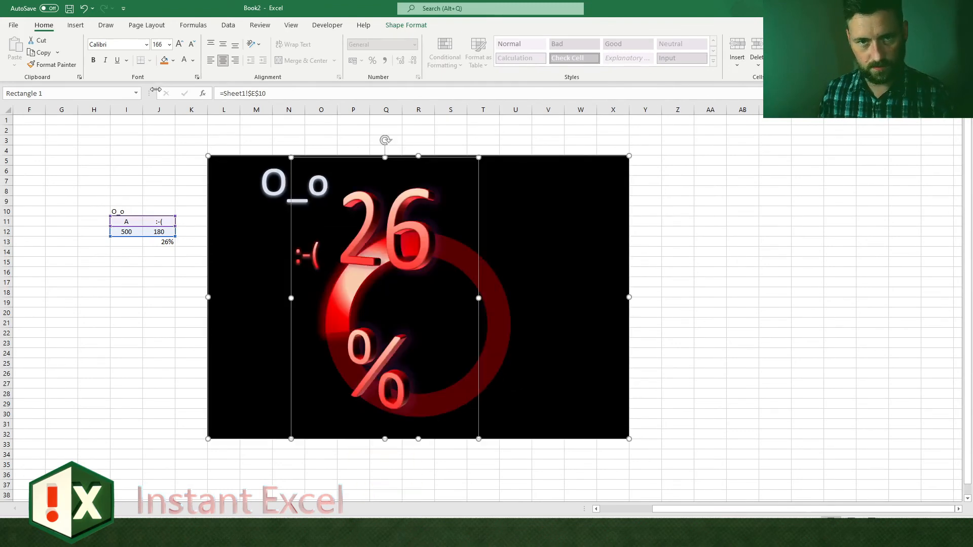
left_click(192, 44)
left_click(191, 44)
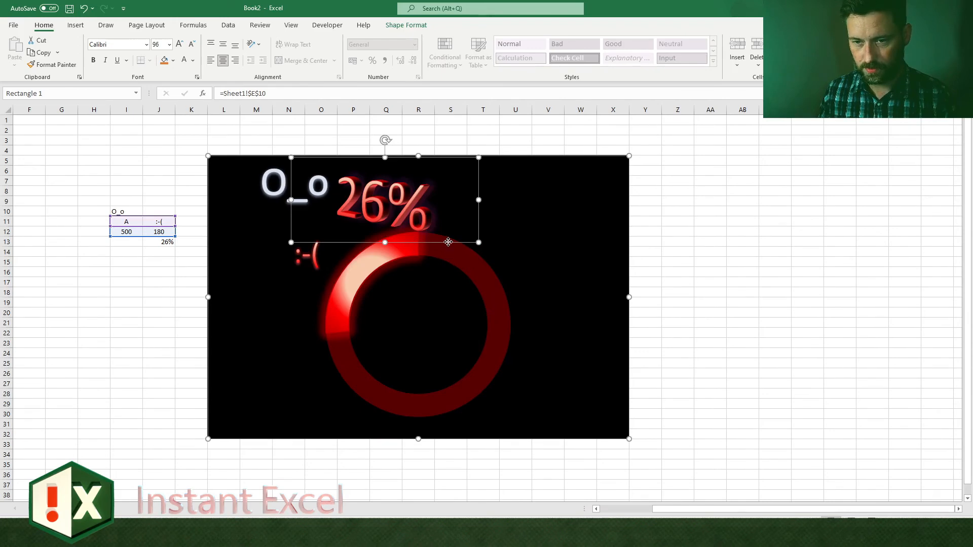
left_click_drag(446, 249, 478, 364)
left_click(591, 363)
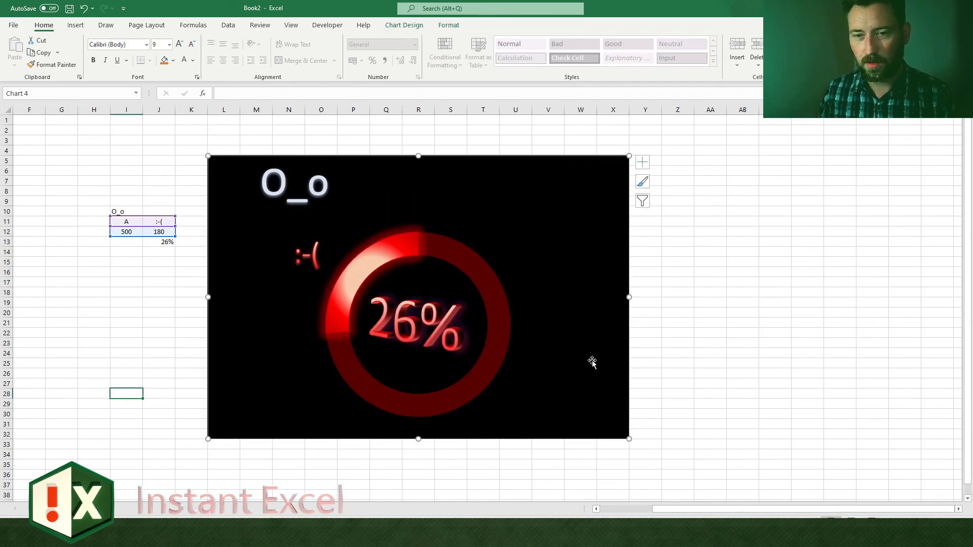